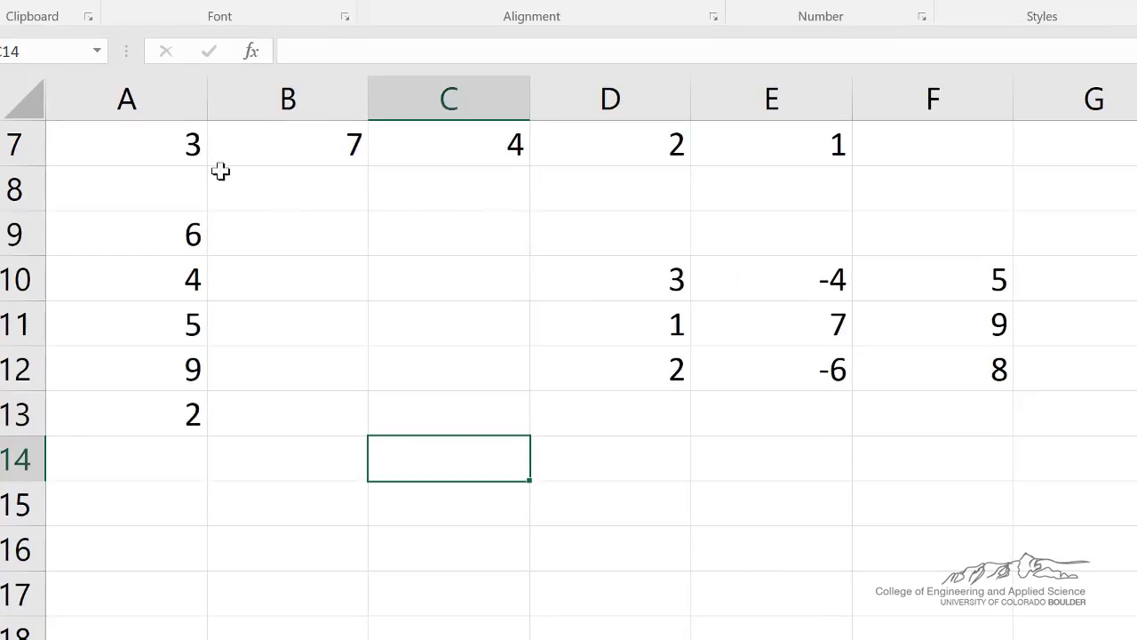
# - Highlight the sample ranges A7:E7, A9:A13 and D10:F12
pyautogui.moveTo(172, 151); pyautogui.dragTo(812, 154)
pyautogui.moveTo(142, 234); pyautogui.dragTo(145, 416)
pyautogui.moveTo(648, 283); pyautogui.dragTo(917, 375)
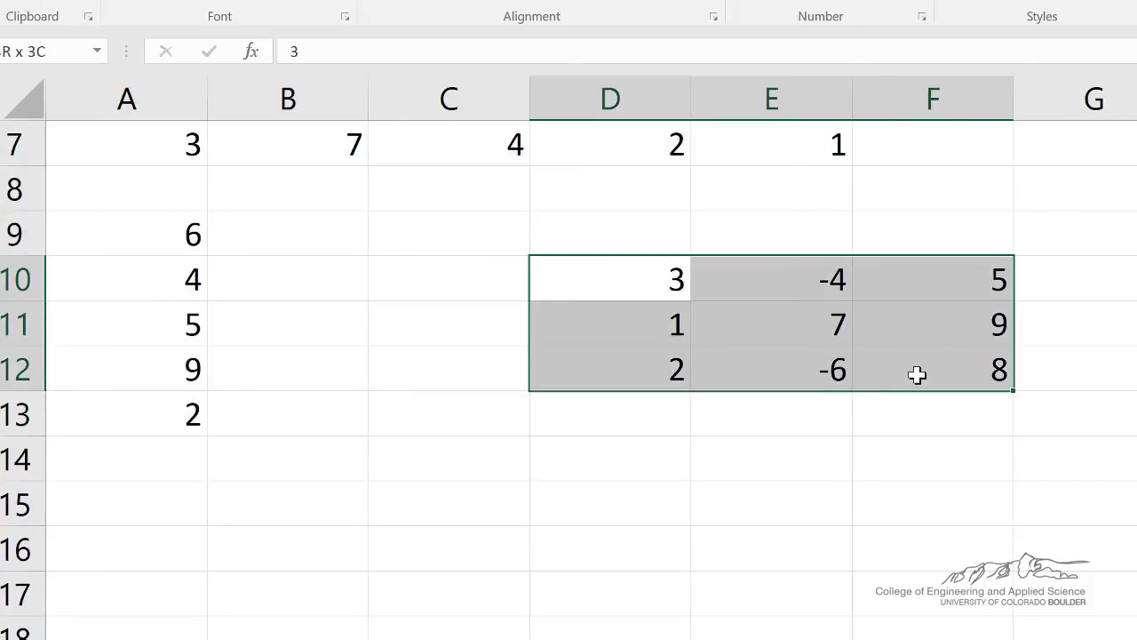
# - Enter =MATCH(4,A7:E7,0) in B15, which returns position 3
pyautogui.click(304, 513)
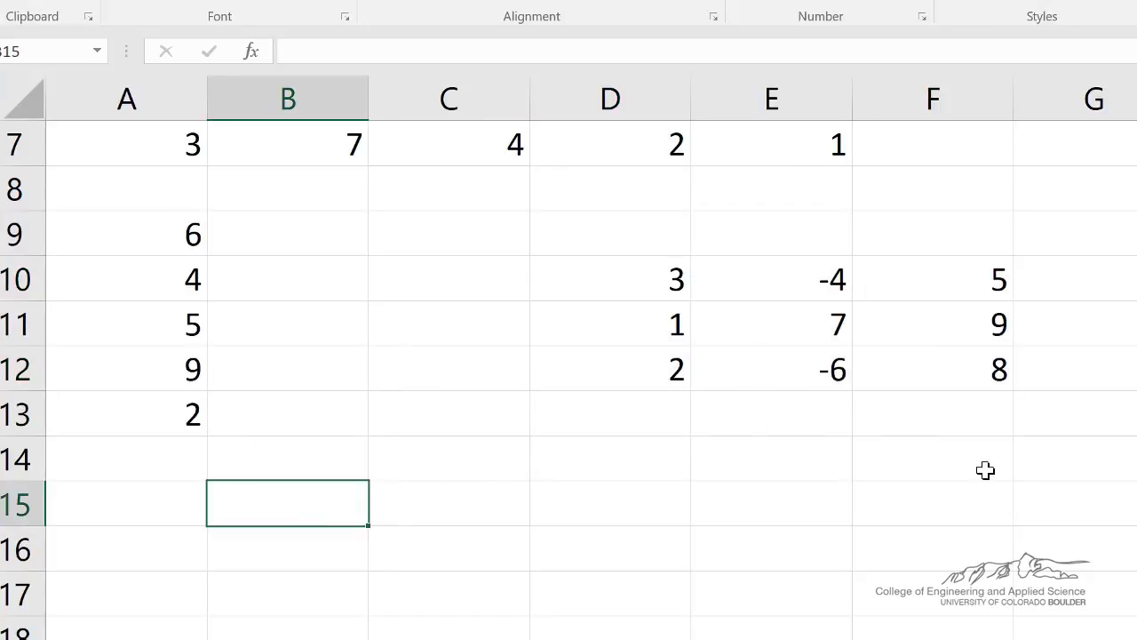
pyautogui.write('=')
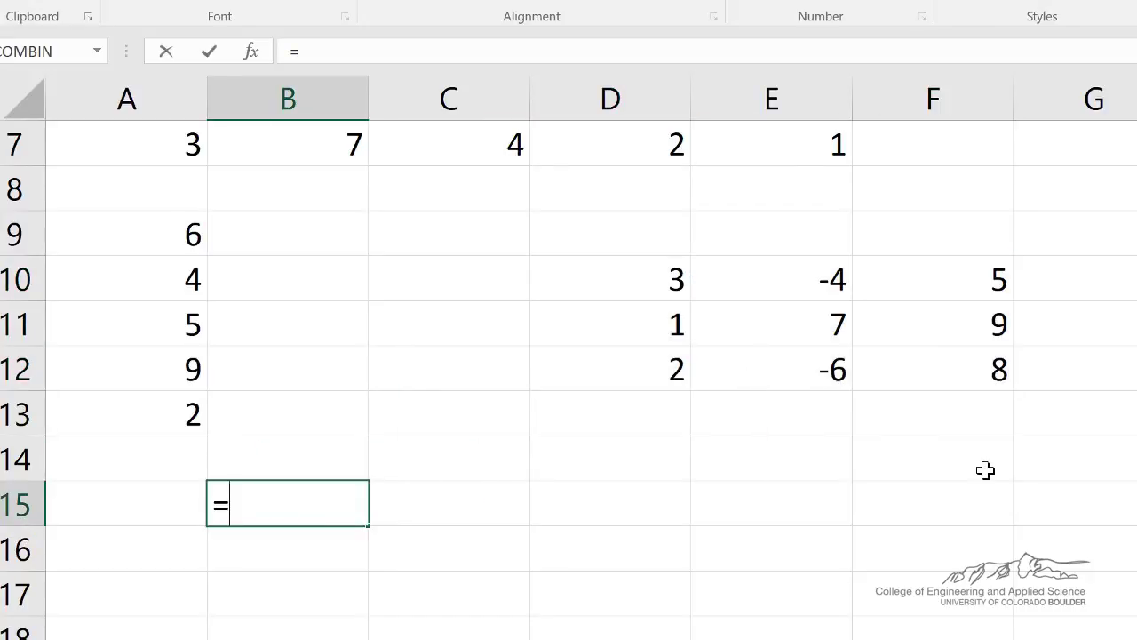
pyautogui.write('Match(')
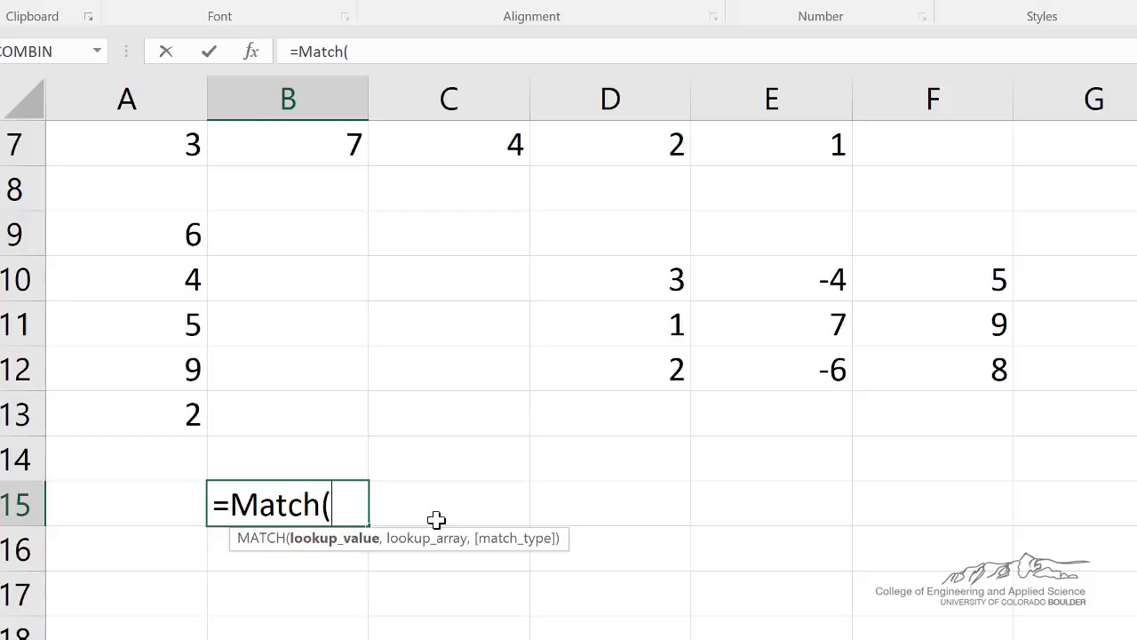
pyautogui.write('4,')
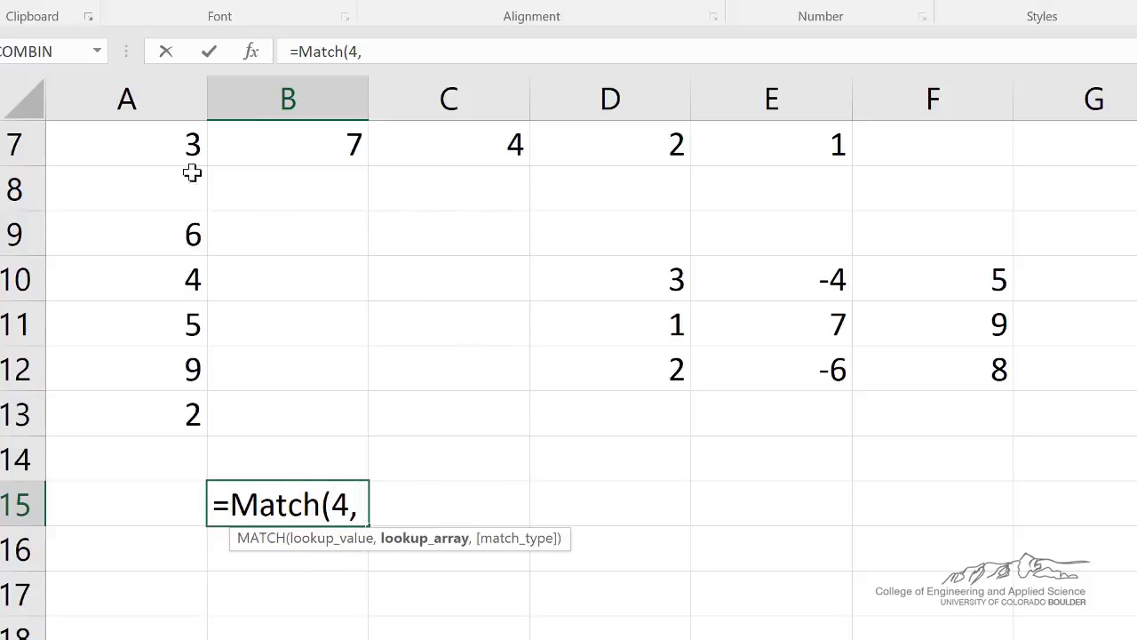
pyautogui.moveTo(188, 158); pyautogui.dragTo(765, 162)
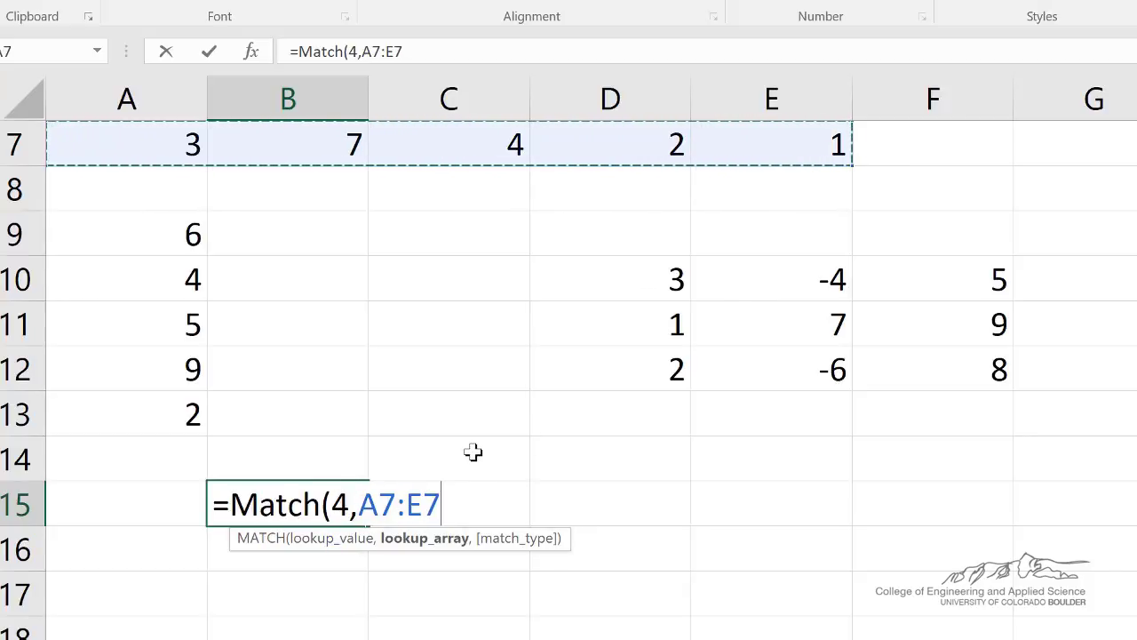
pyautogui.write(',0')
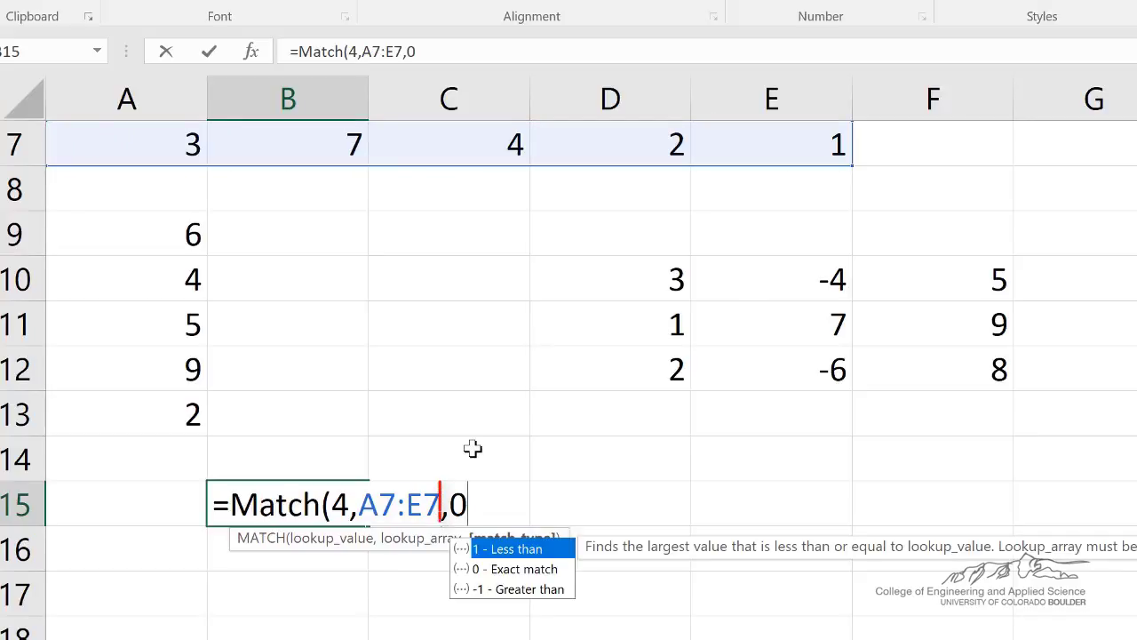
pyautogui.write(')')
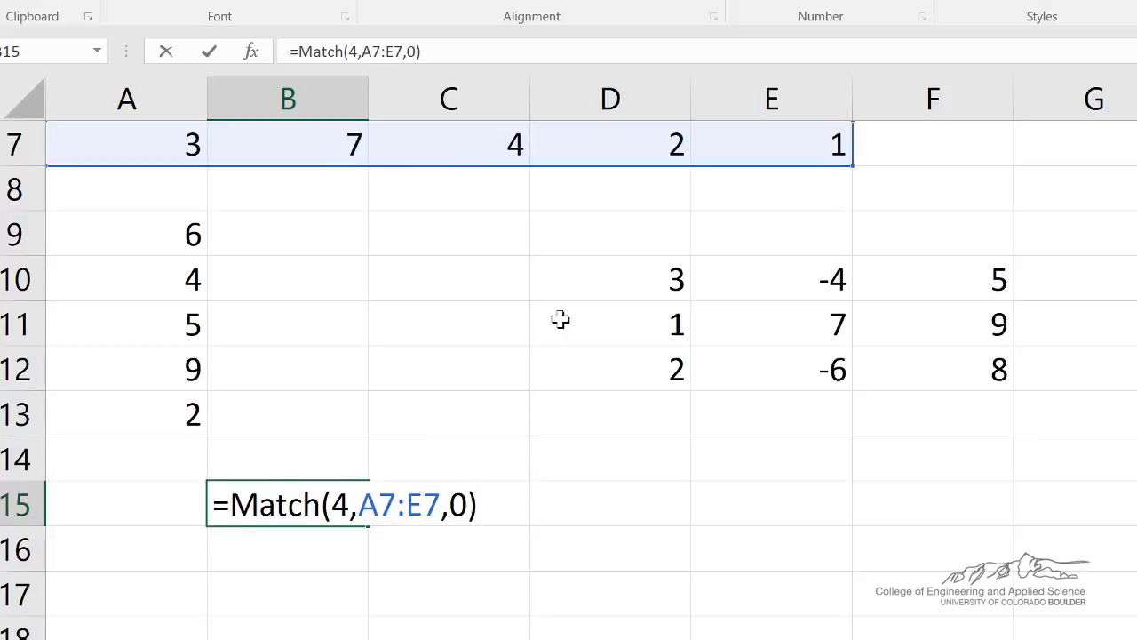
pyautogui.press('Return')
# - Rewrite B15 as =MATCH(9,A9:A13,0), returning position 4, and reselect it
pyautogui.press('Up')
pyautogui.write('=match(')
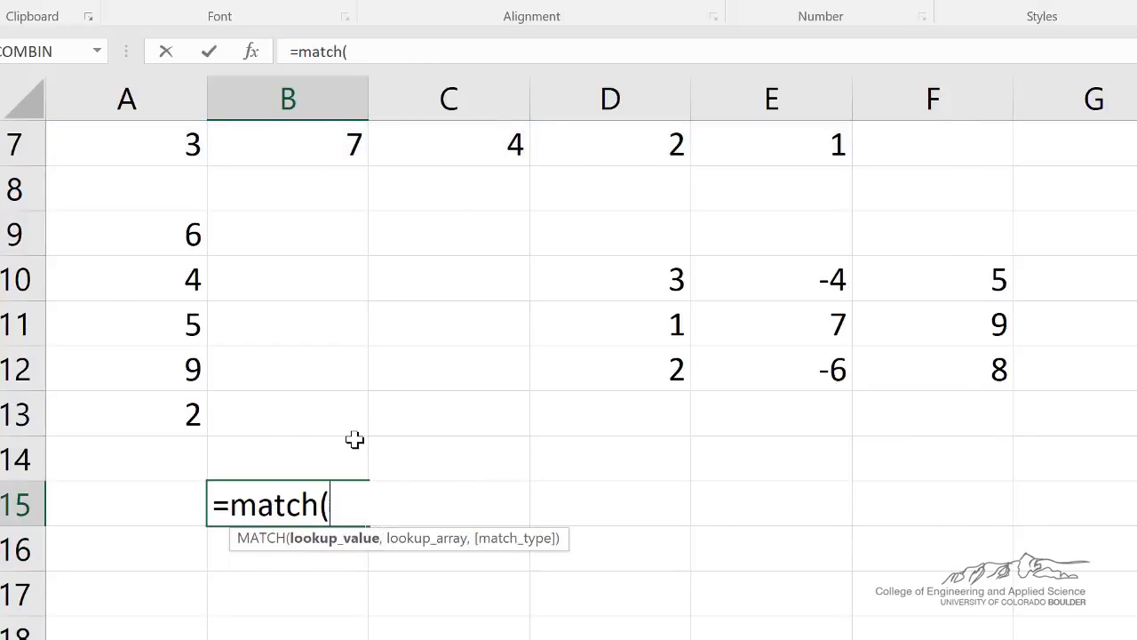
pyautogui.write('9,')
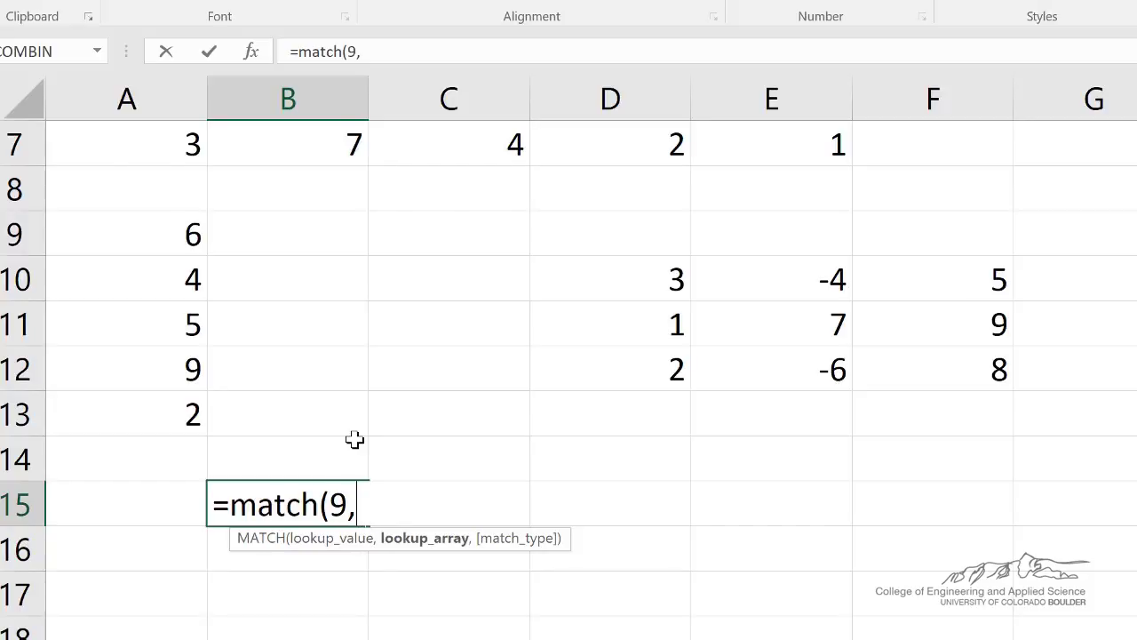
pyautogui.click(148, 241)
pyautogui.moveTo(142, 324); pyautogui.dragTo(149, 426)
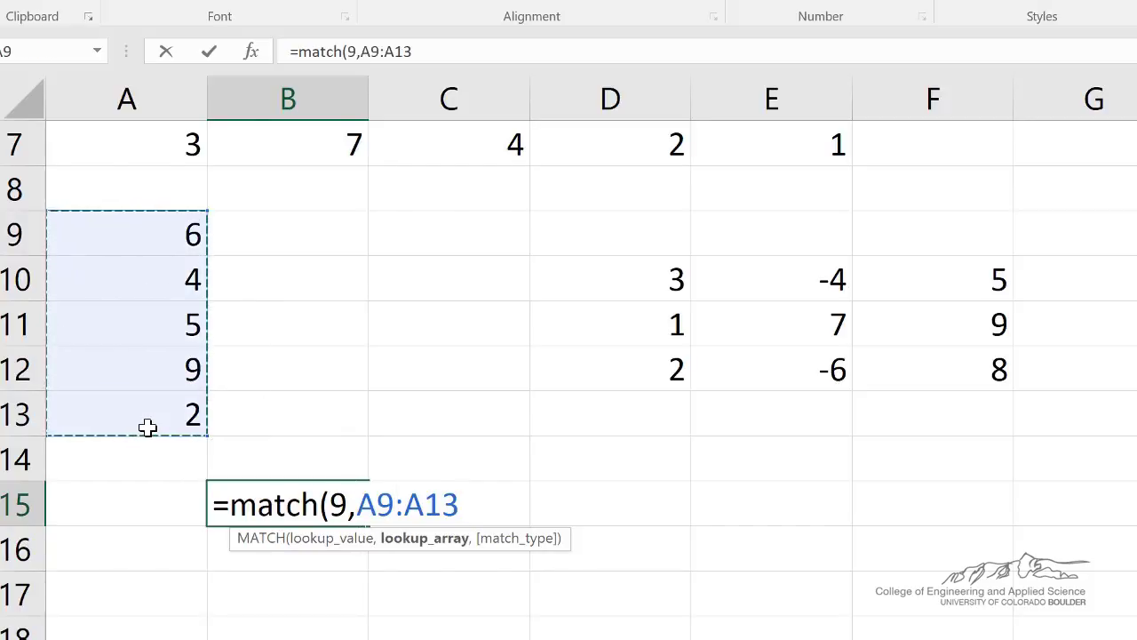
pyautogui.write(',0')
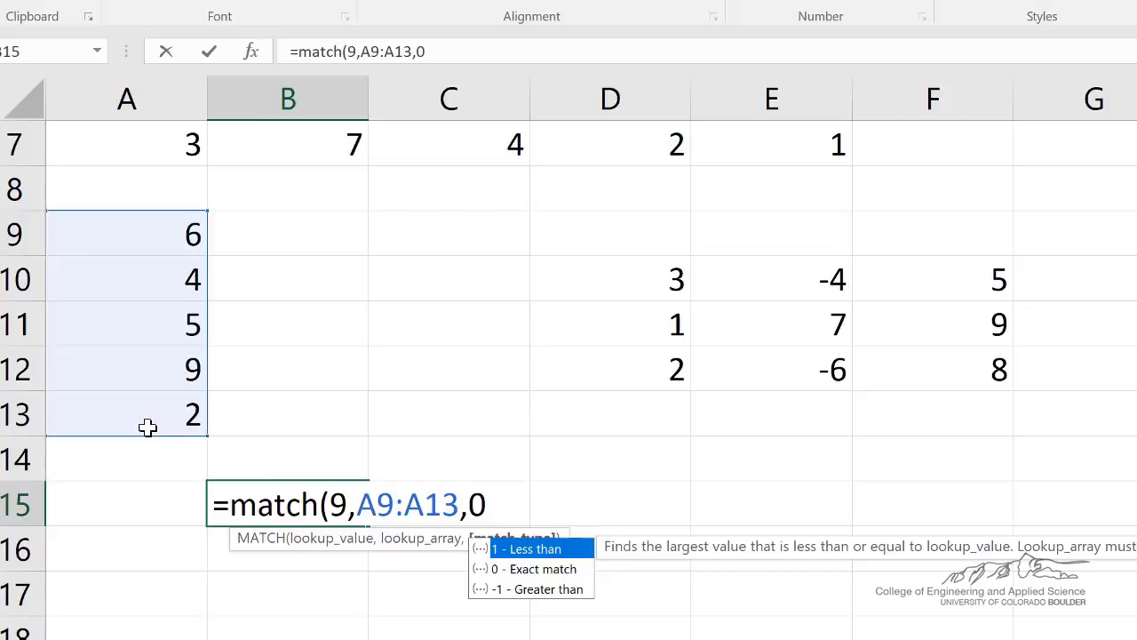
pyautogui.press('Return')
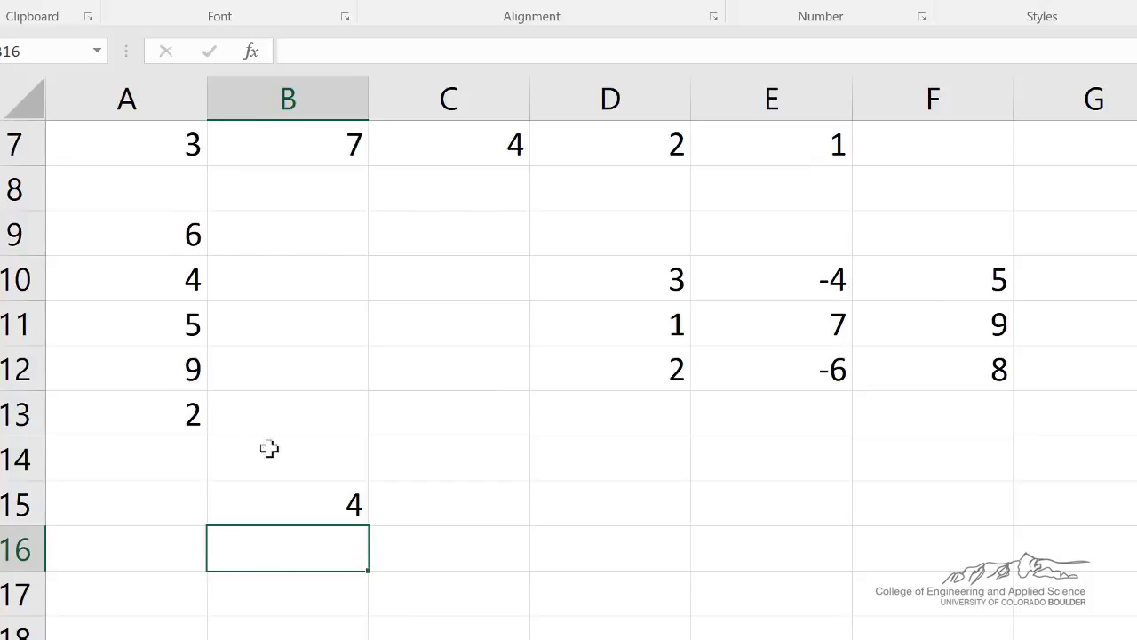
pyautogui.click(309, 502)
# - Enter =OFFSET(D10,2,2) in D15, which returns 8
pyautogui.press('Right')
pyautogui.press('Right')
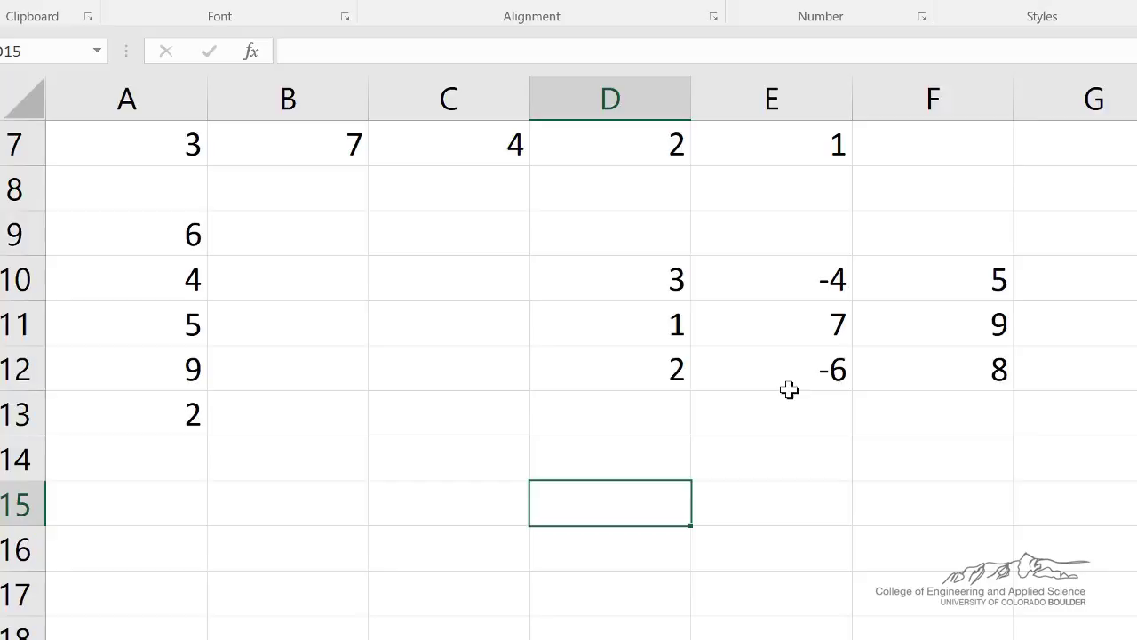
pyautogui.write('=offset(')
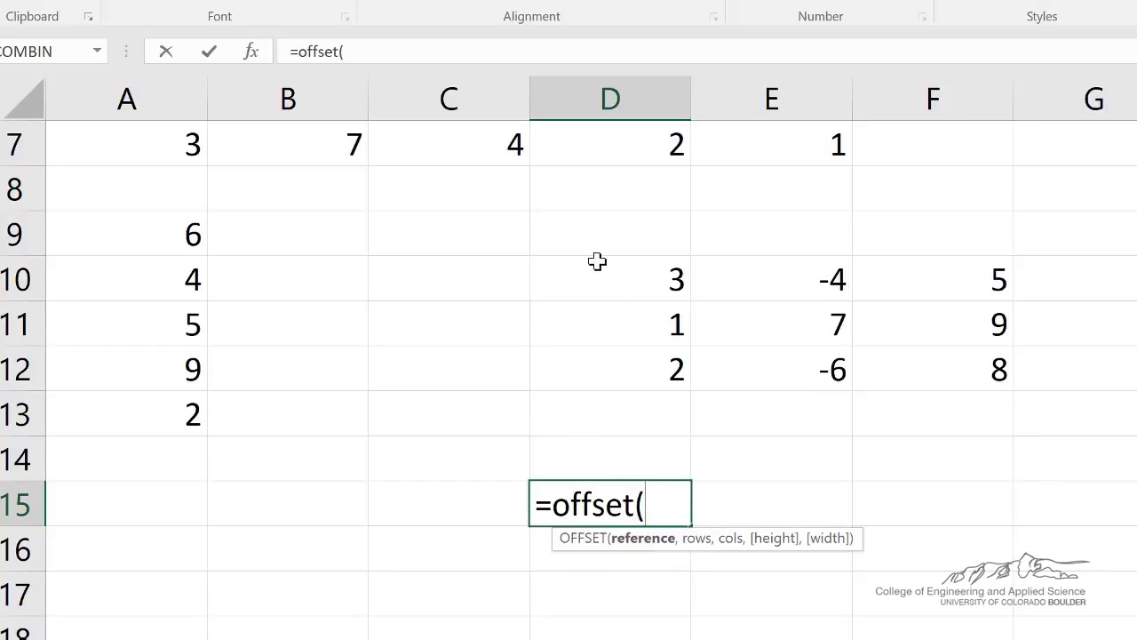
pyautogui.click(647, 282)
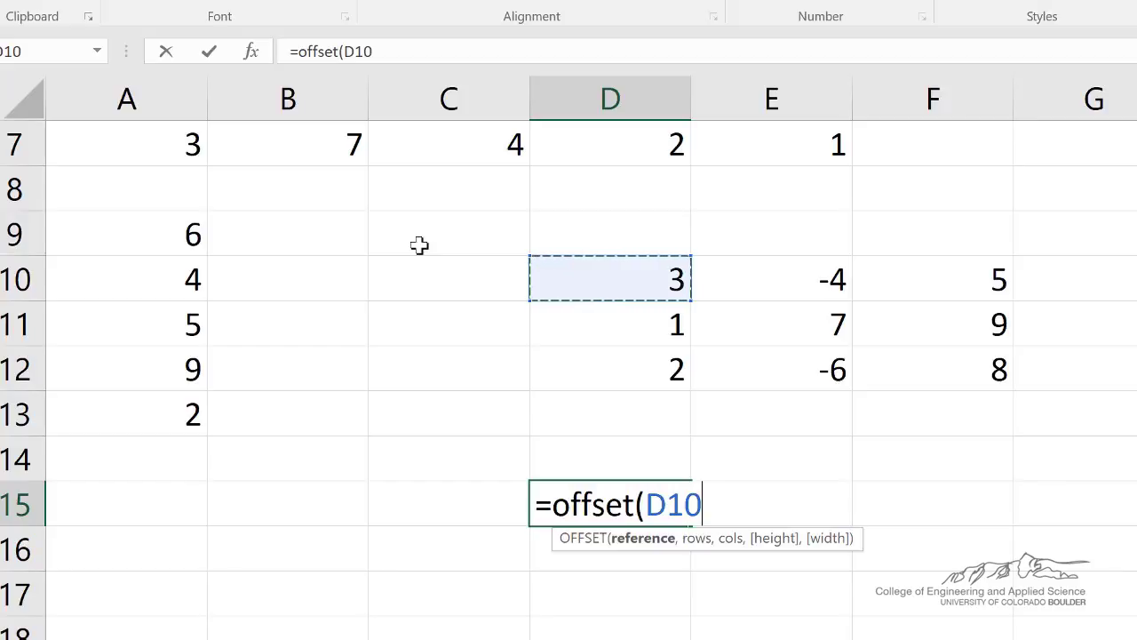
pyautogui.write(',')
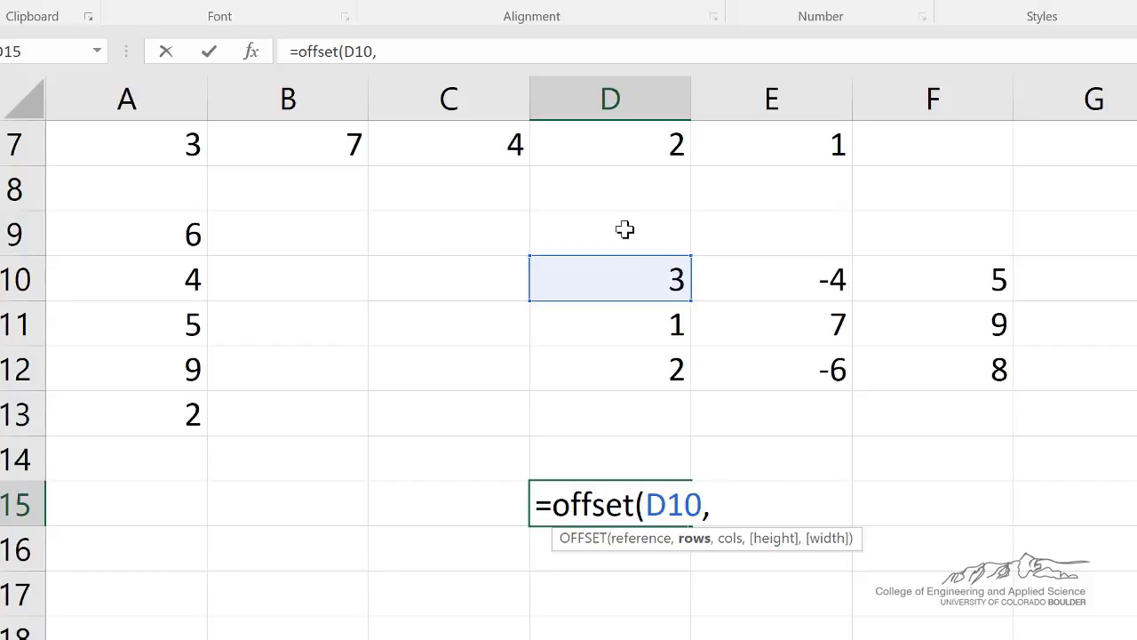
pyautogui.write('2,2')
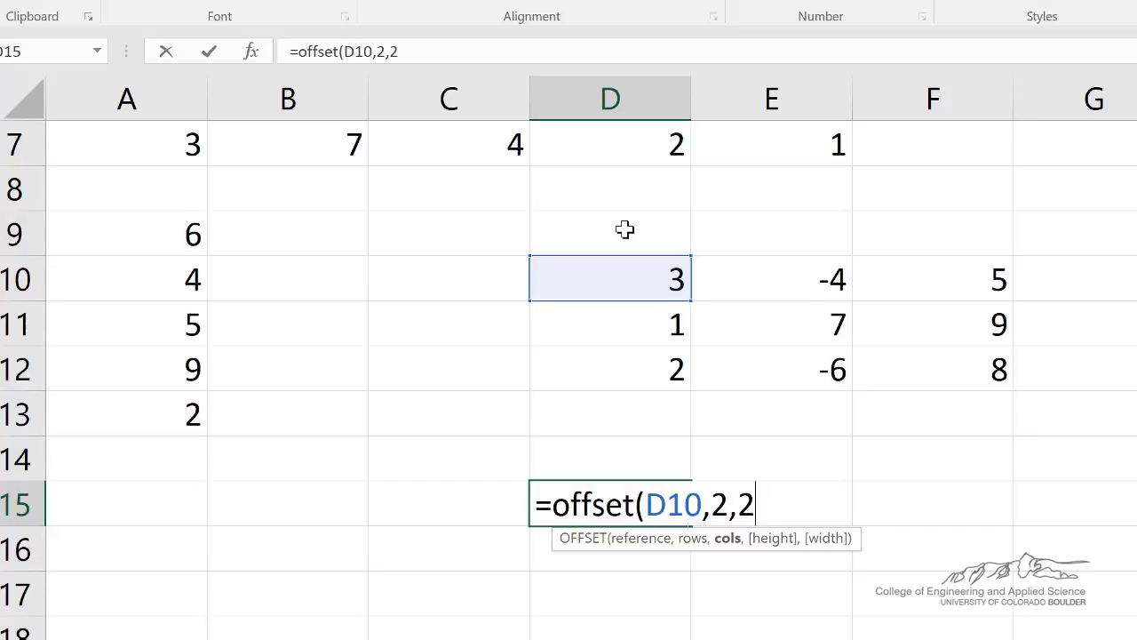
pyautogui.press('Return')
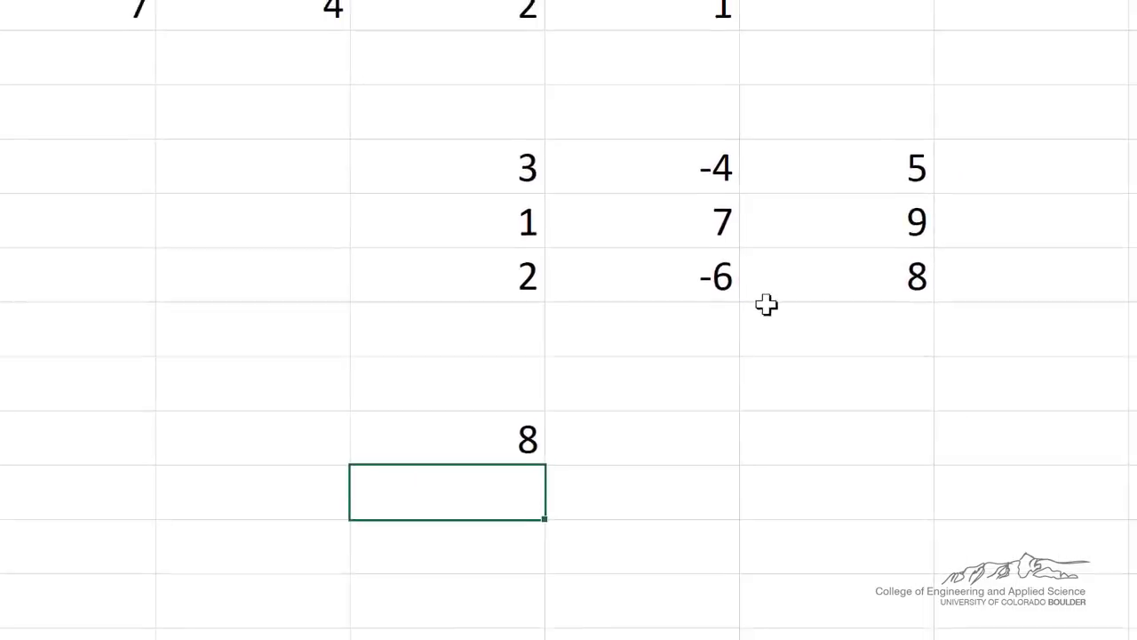
# - Trace from D10 two rows down and two columns across to 8, then clear D15
pyautogui.click(470, 175)
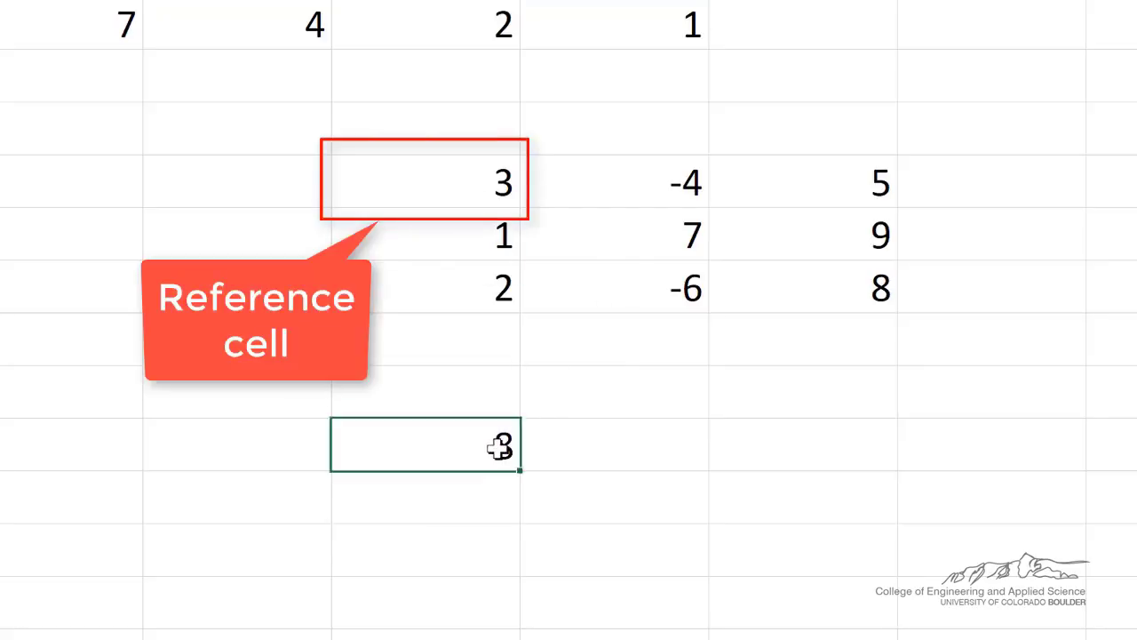
pyautogui.click(587, 285)
pyautogui.click(787, 286)
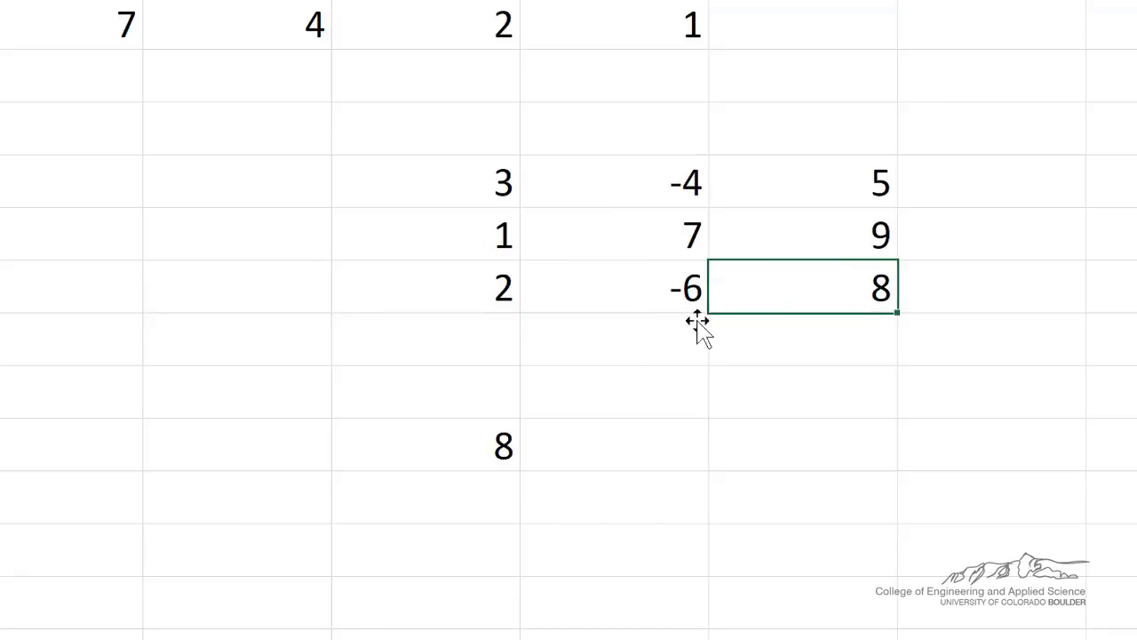
pyautogui.click(502, 453)
pyautogui.press('Delete')
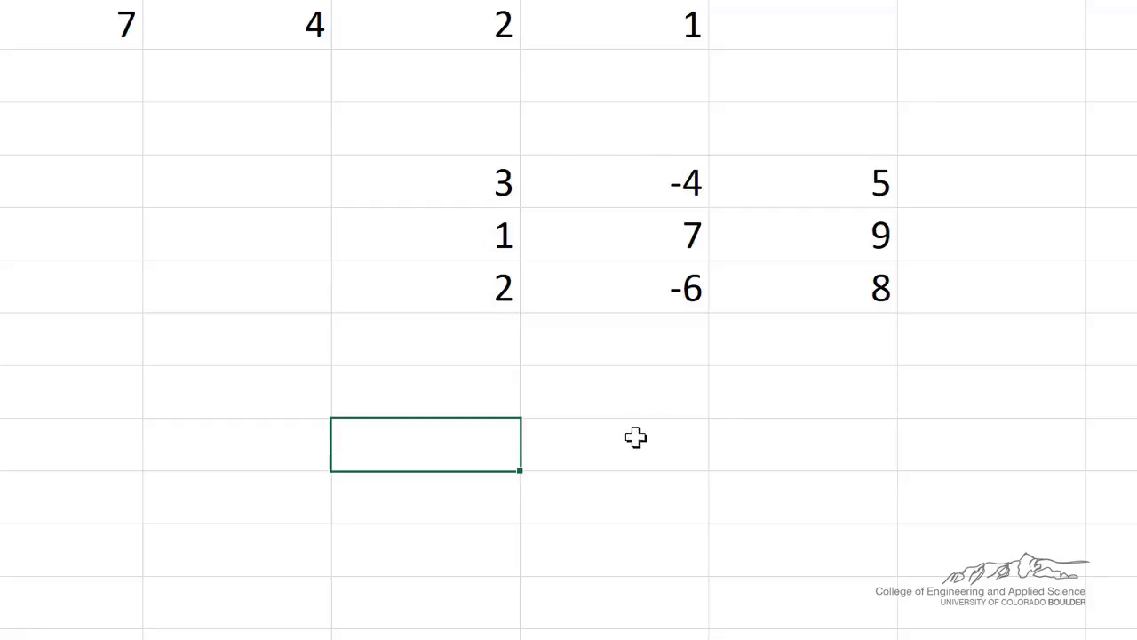
# - Enter =OFFSET(D10,2,0,1,3) as a three-cell array formula returning 2, -6, 8
pyautogui.moveTo(436, 447); pyautogui.dragTo(765, 442)
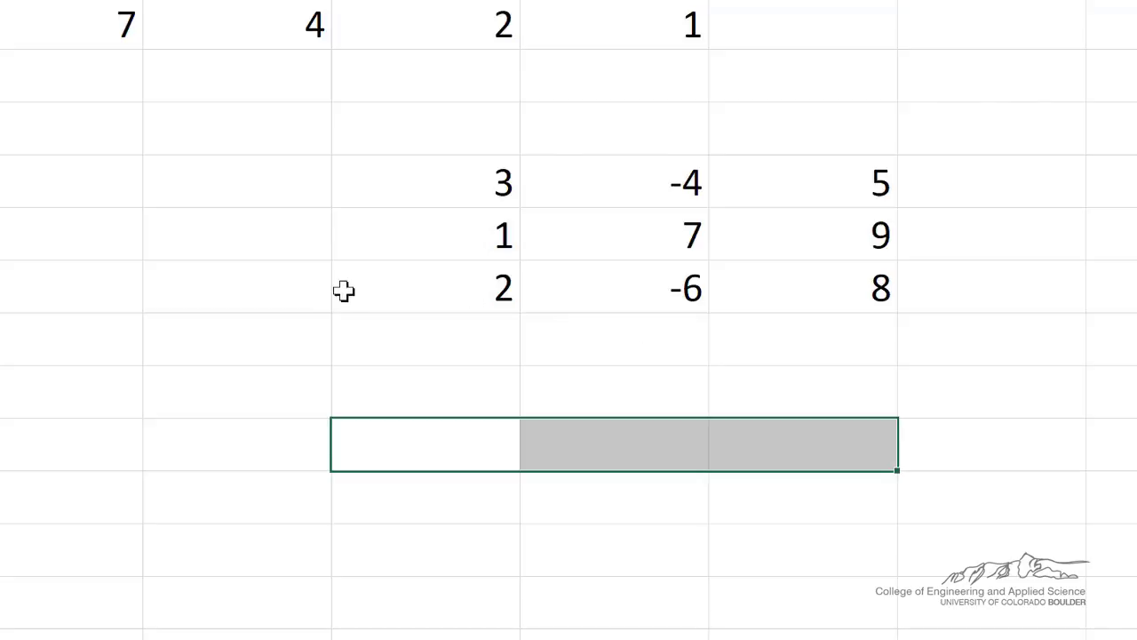
pyautogui.write('=offset(')
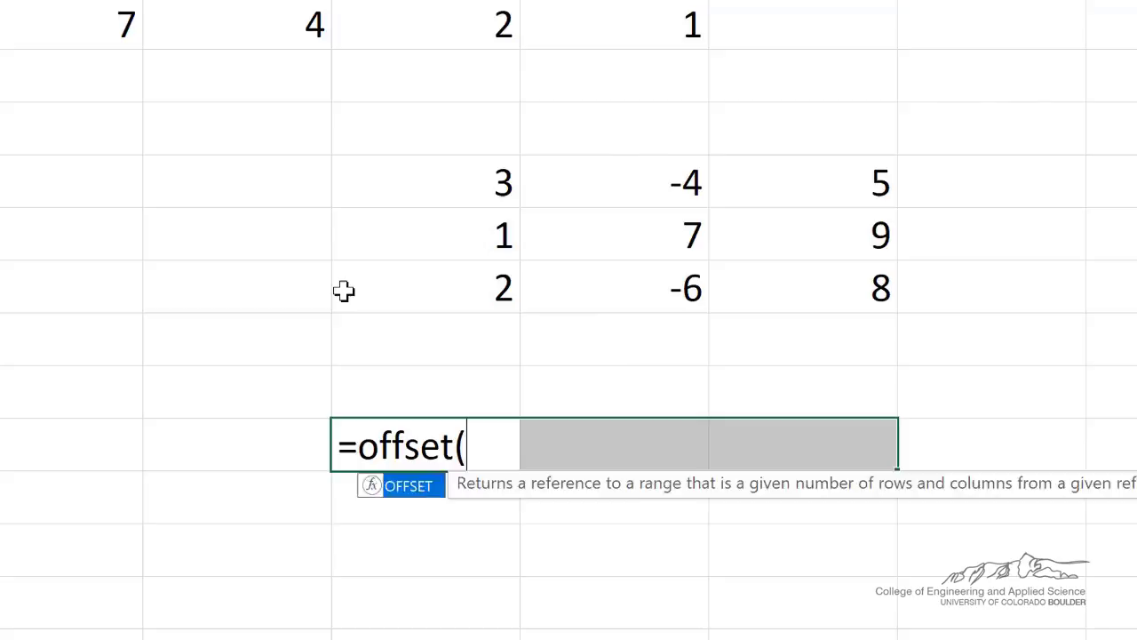
pyautogui.click(396, 182)
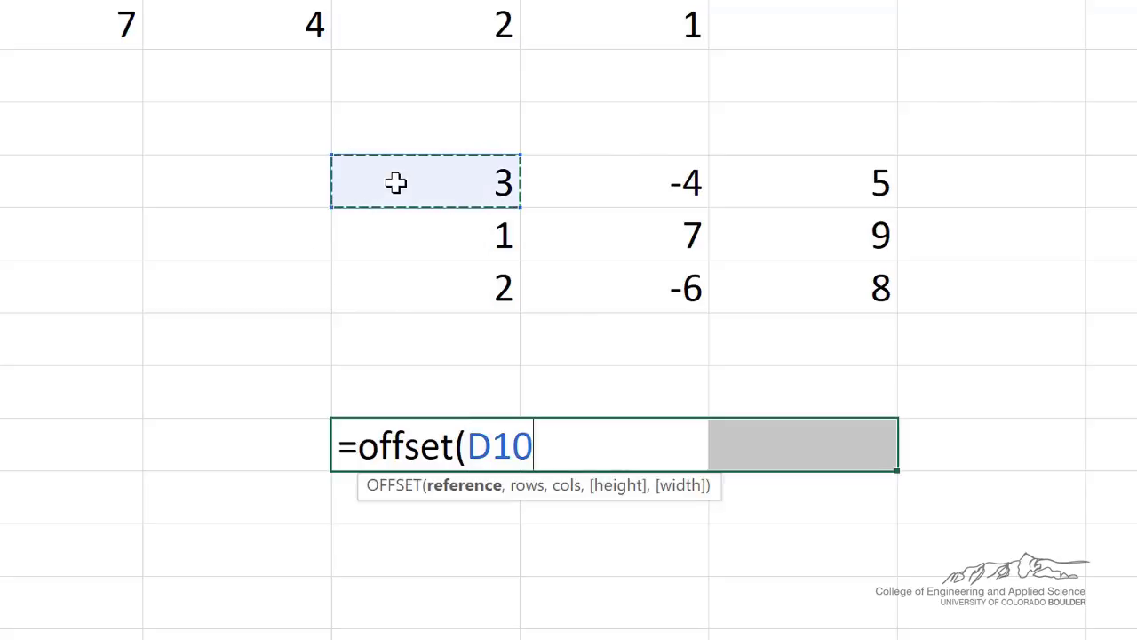
pyautogui.write(',')
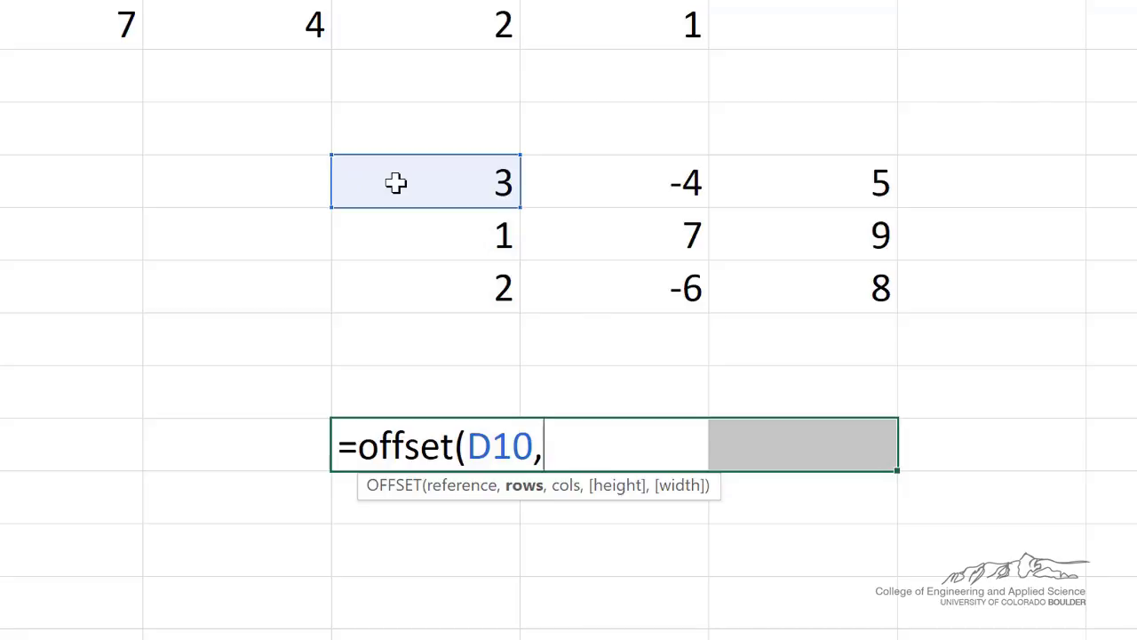
pyautogui.write('2,0,')
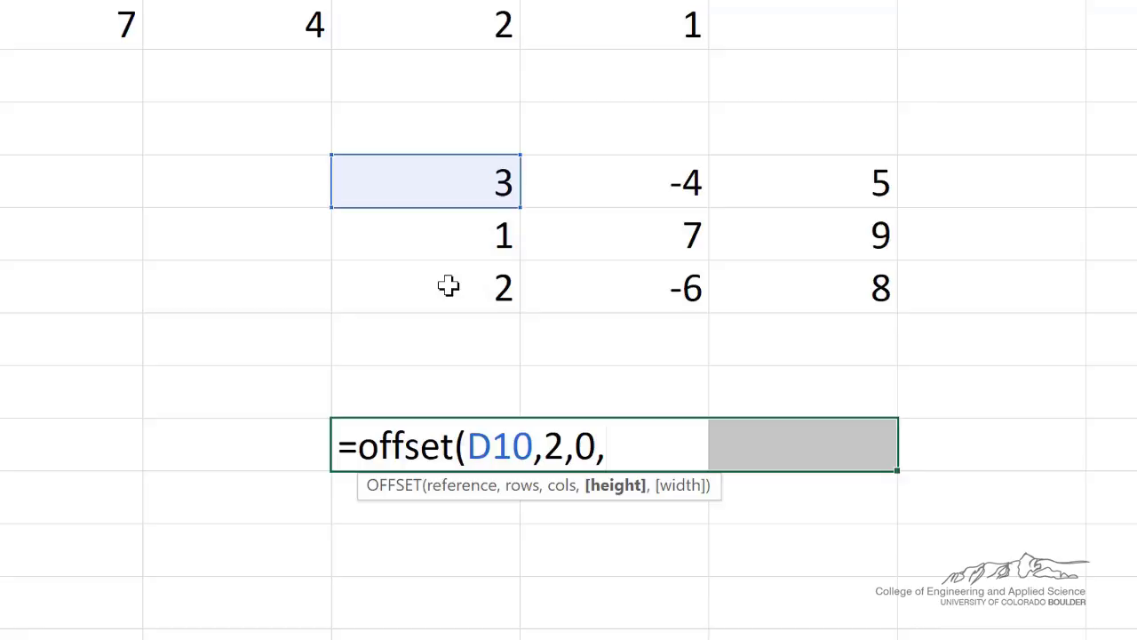
pyautogui.write('1,')
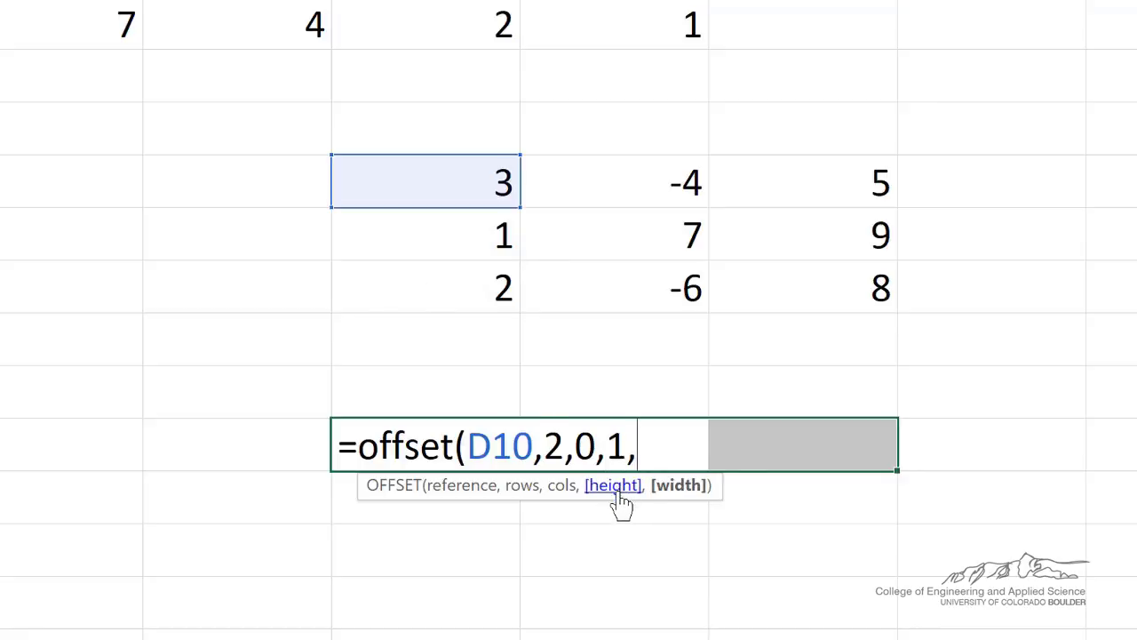
pyautogui.write('3')
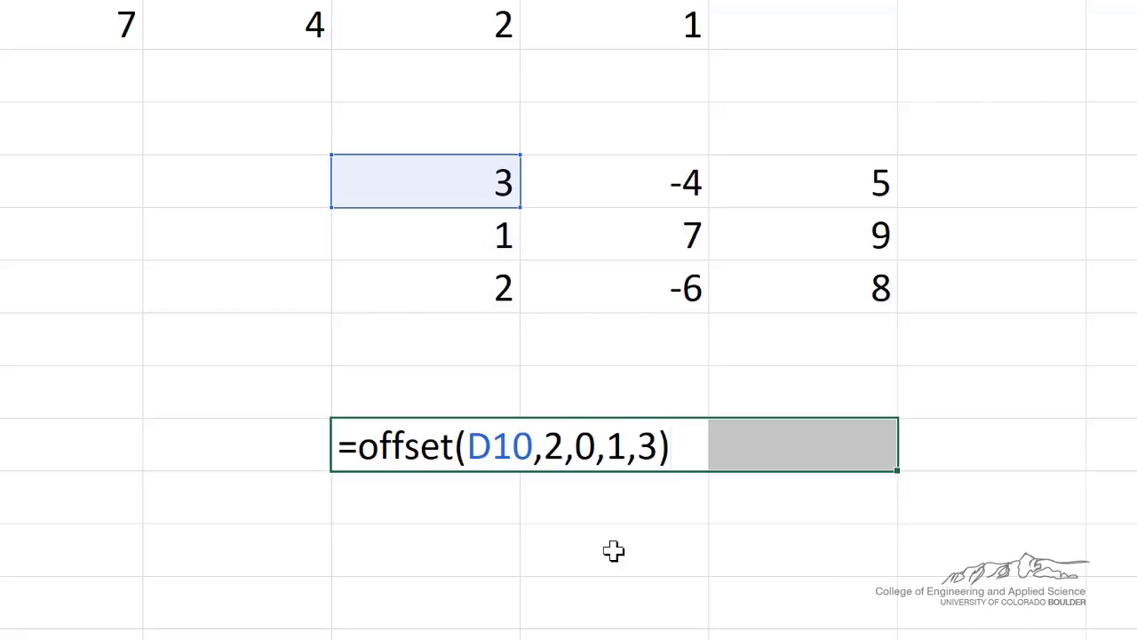
pyautogui.hotkey('ctrl', 'shift', 'Return')
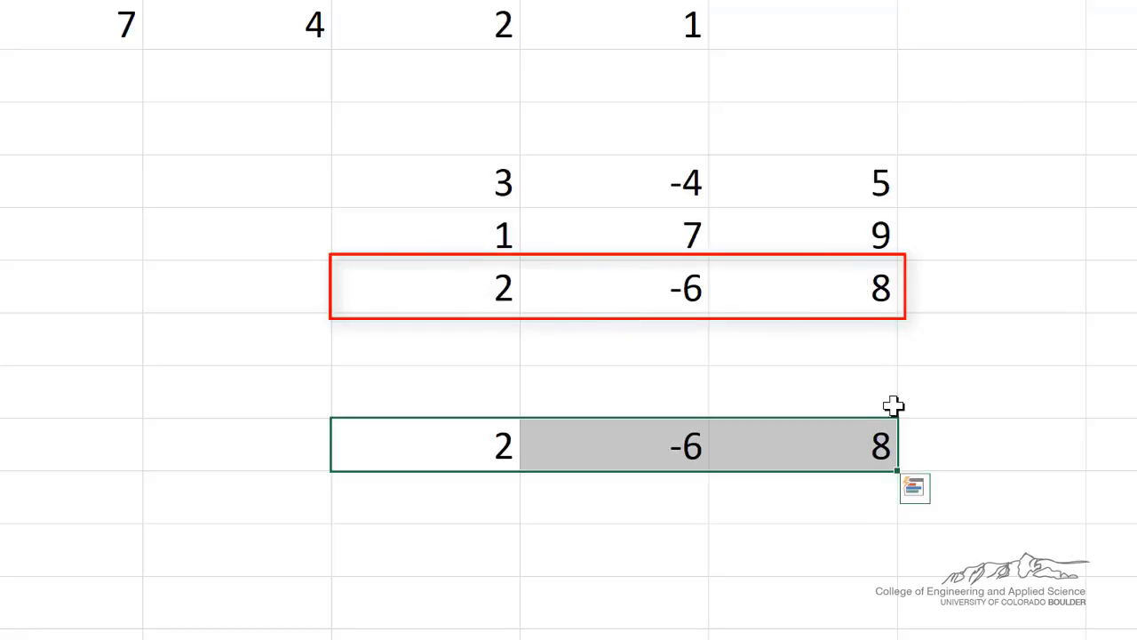
pyautogui.click(471, 188)
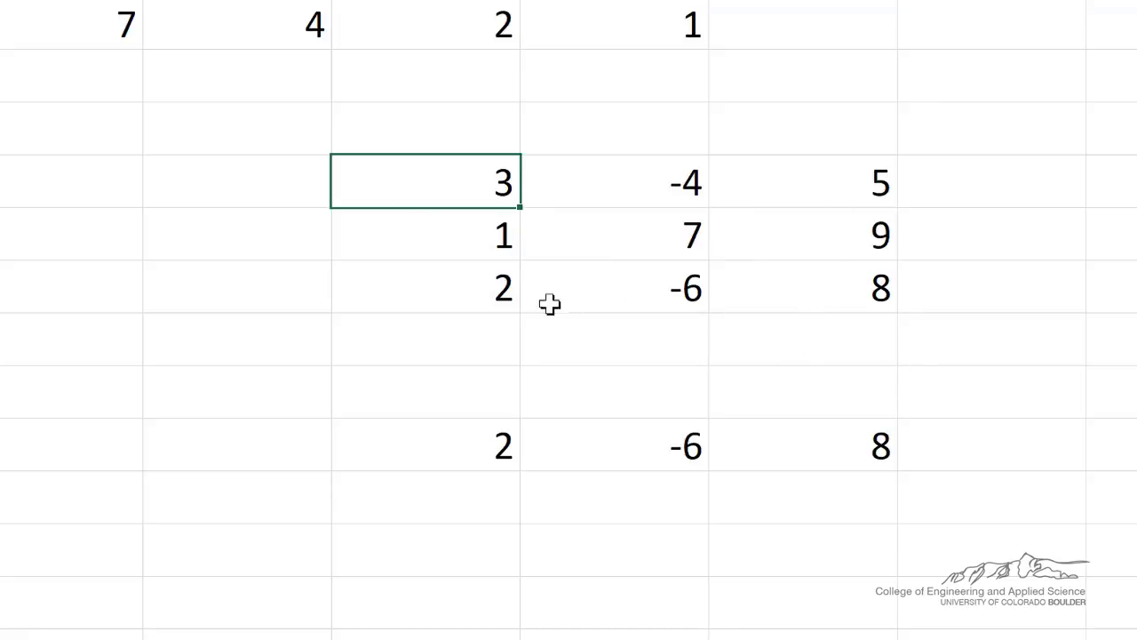
pyautogui.doubleClick(469, 455)
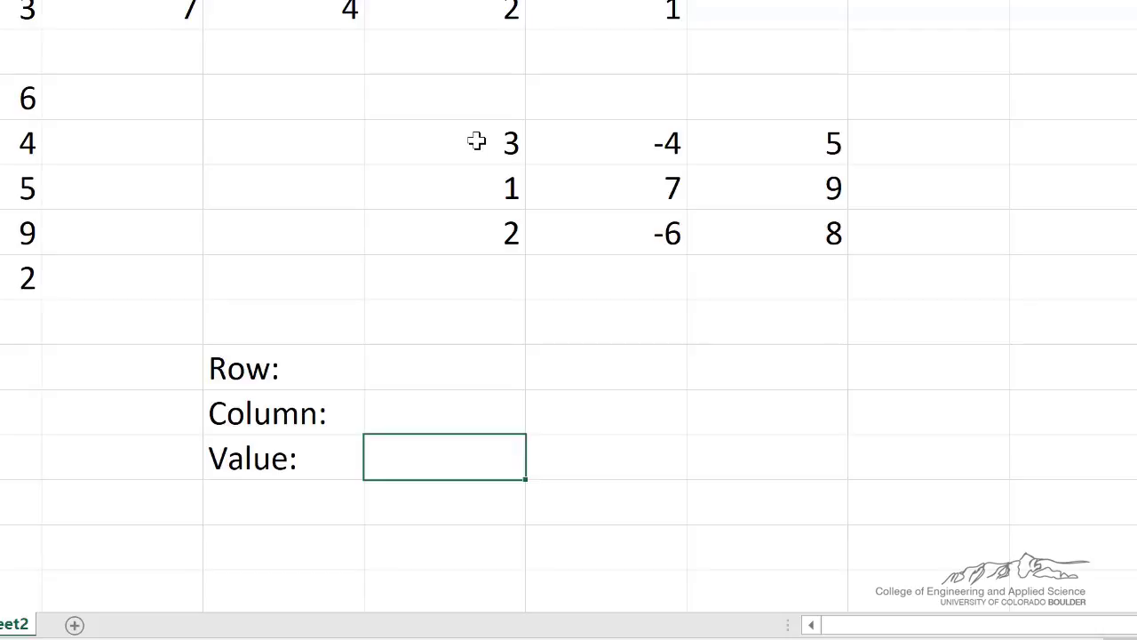
# - Enter Row 3 and Column 2 in the input cells
pyautogui.click(417, 360)
pyautogui.write('3')
pyautogui.press('Return')
pyautogui.write('2')
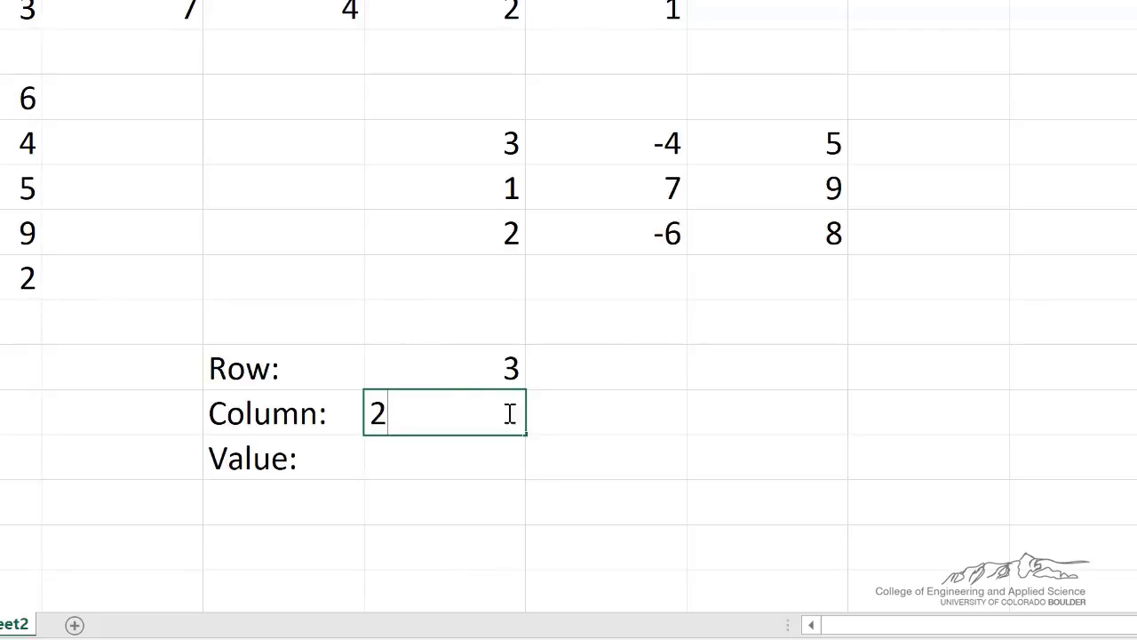
pyautogui.press('Return')
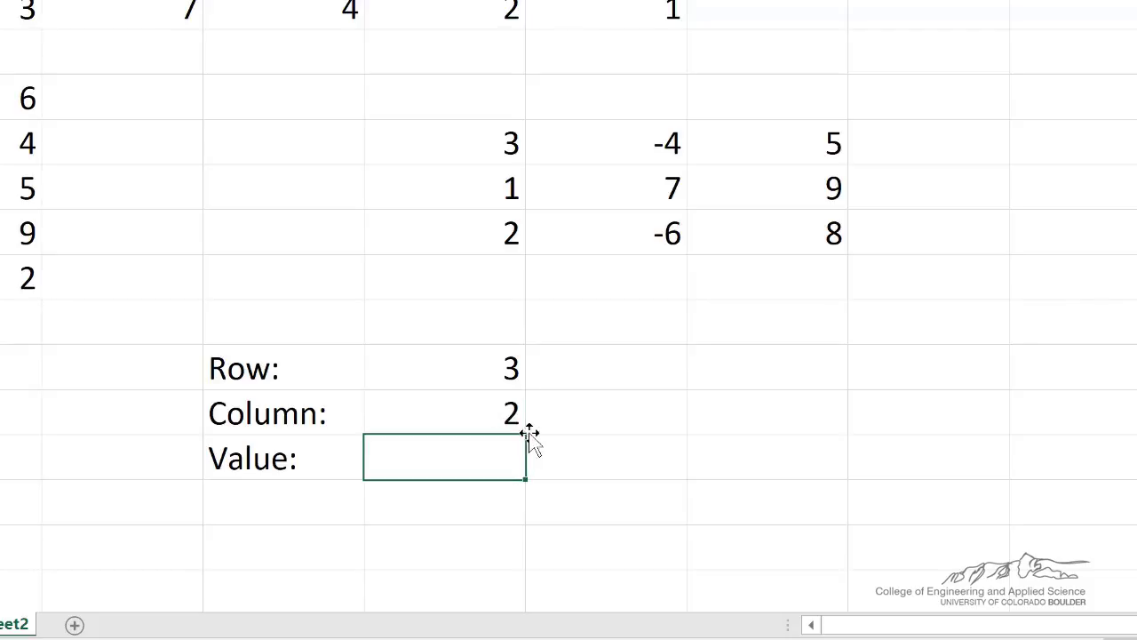
# - Enter =INDEX(D10:F12,D15,D16) in the Value cell, returning -6
pyautogui.write('=in')
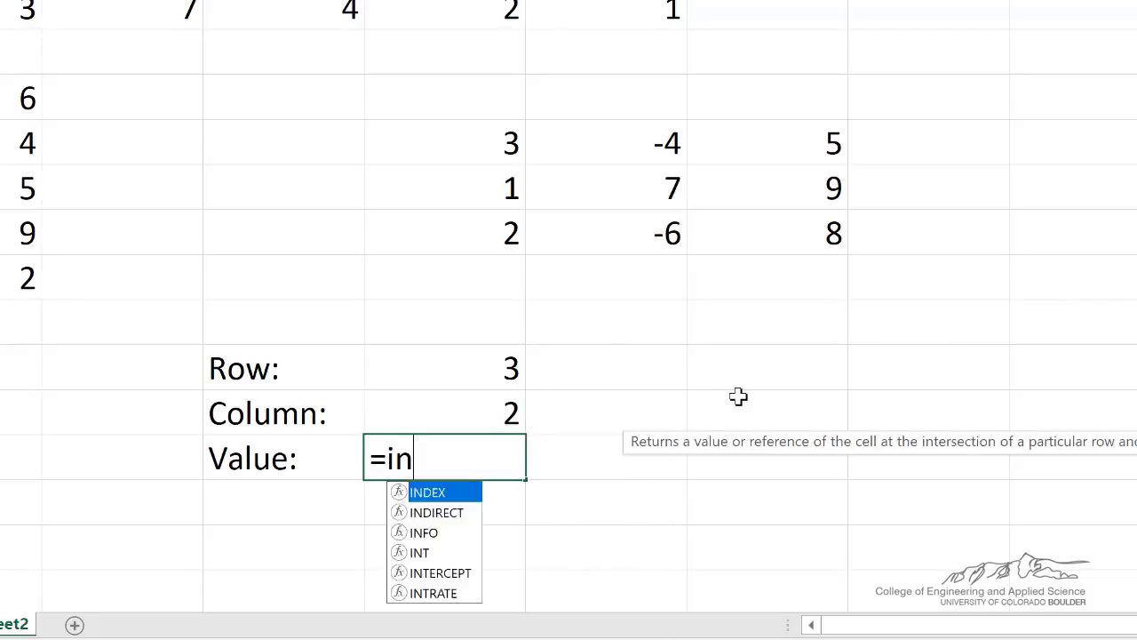
pyautogui.write('dex(')
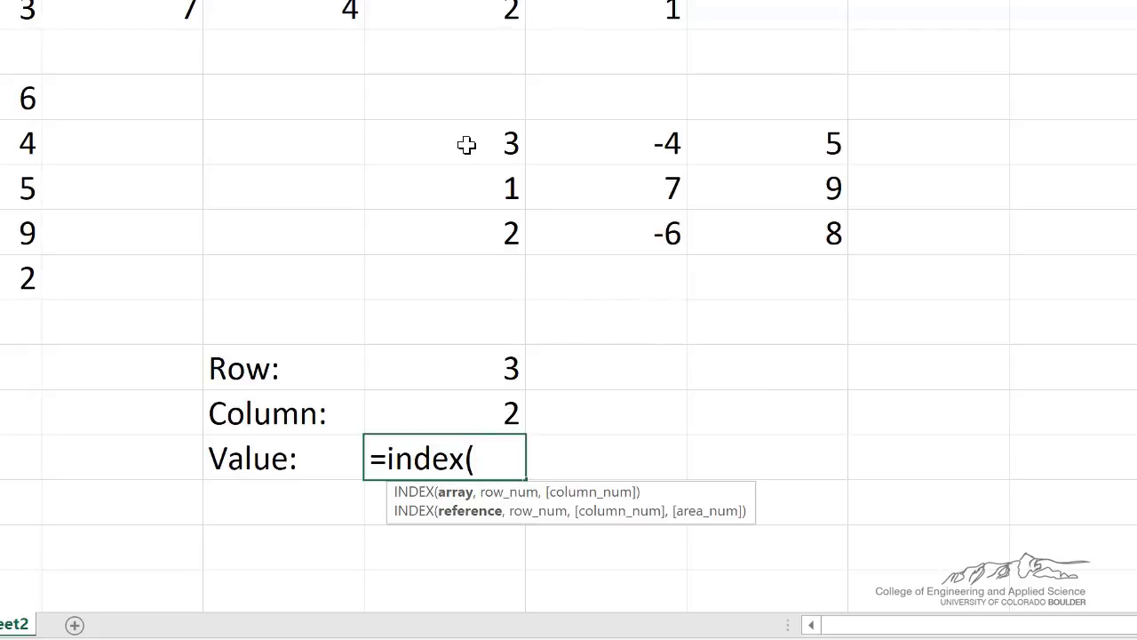
pyautogui.moveTo(467, 145); pyautogui.dragTo(762, 239)
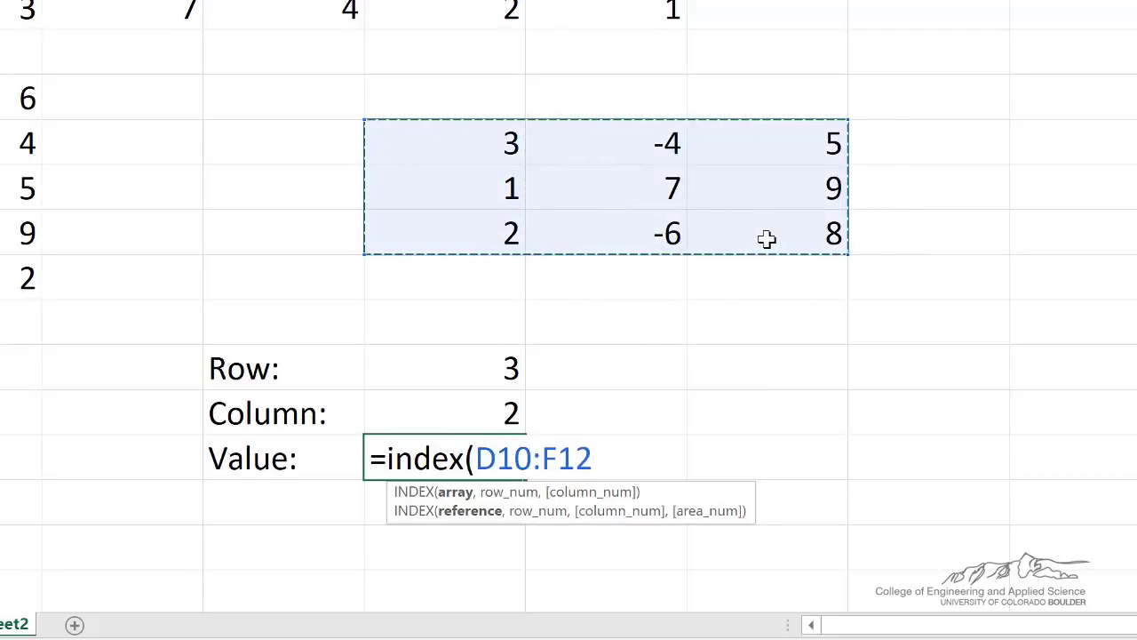
pyautogui.write(',')
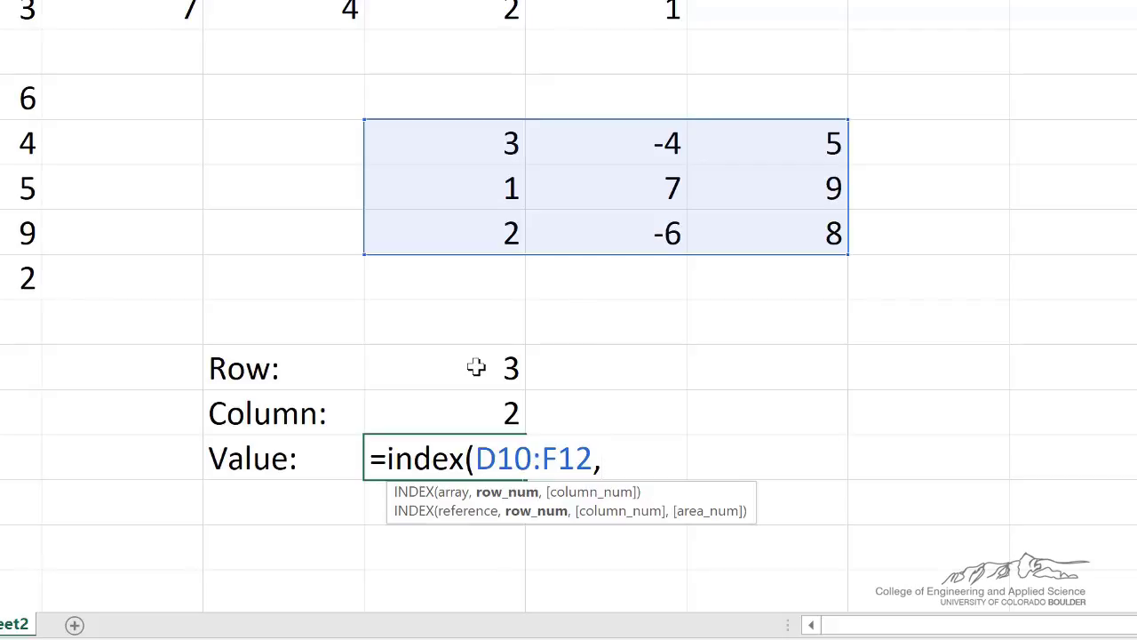
pyautogui.click(477, 367)
pyautogui.write(',')
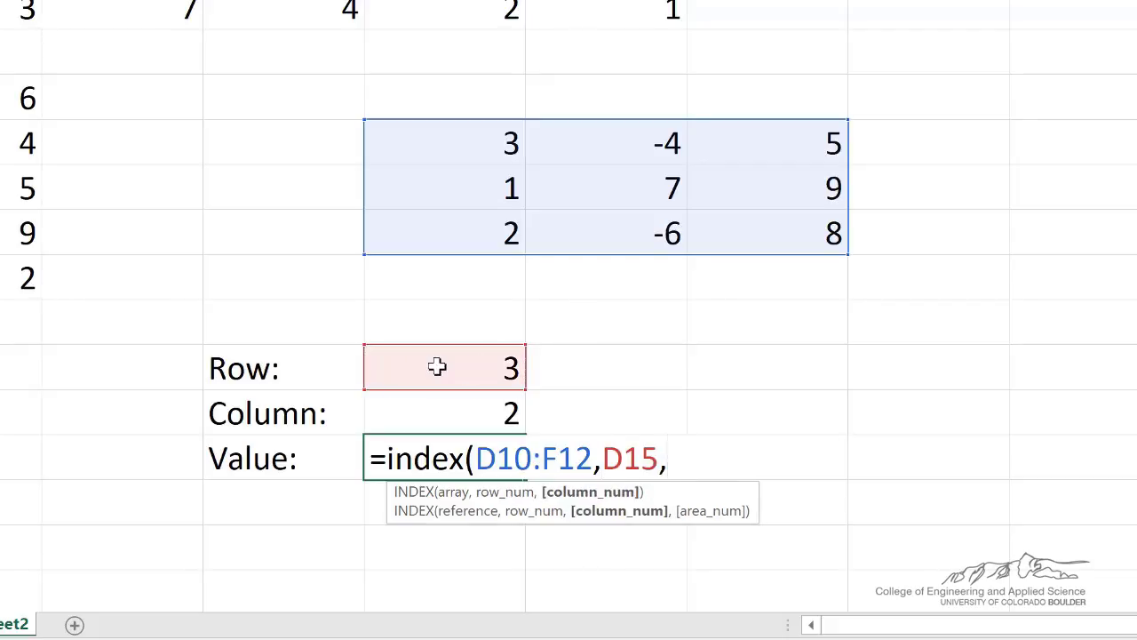
pyautogui.click(441, 412)
pyautogui.write(')')
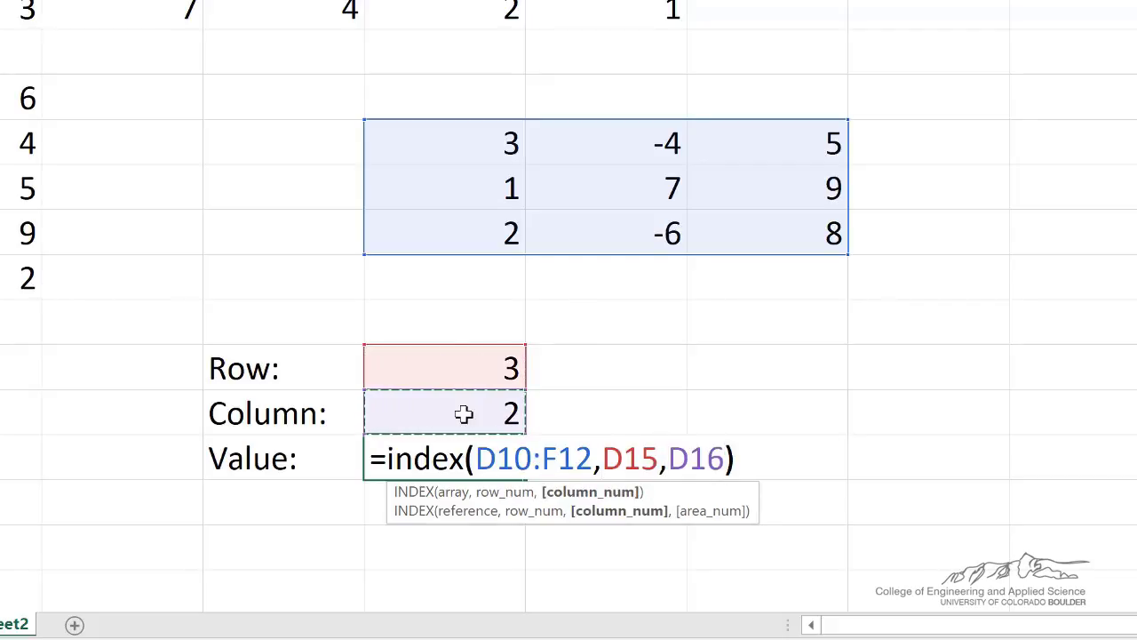
pyautogui.press('Return')
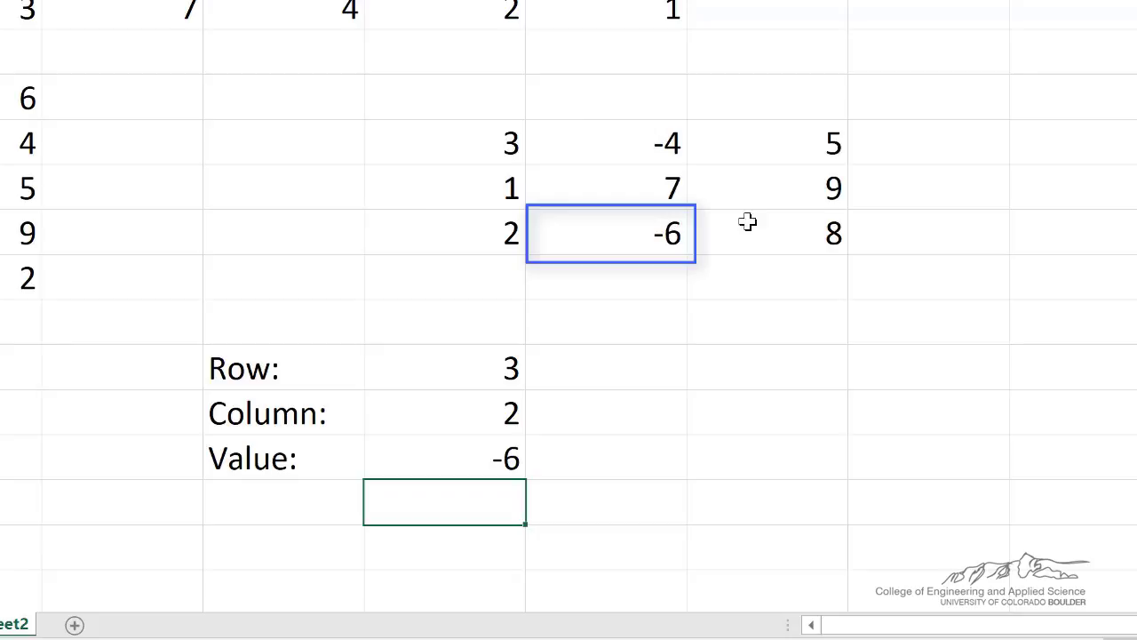
# - Change Row to 1 so Value shows -4, then move to Sheet1
pyautogui.click(465, 462)
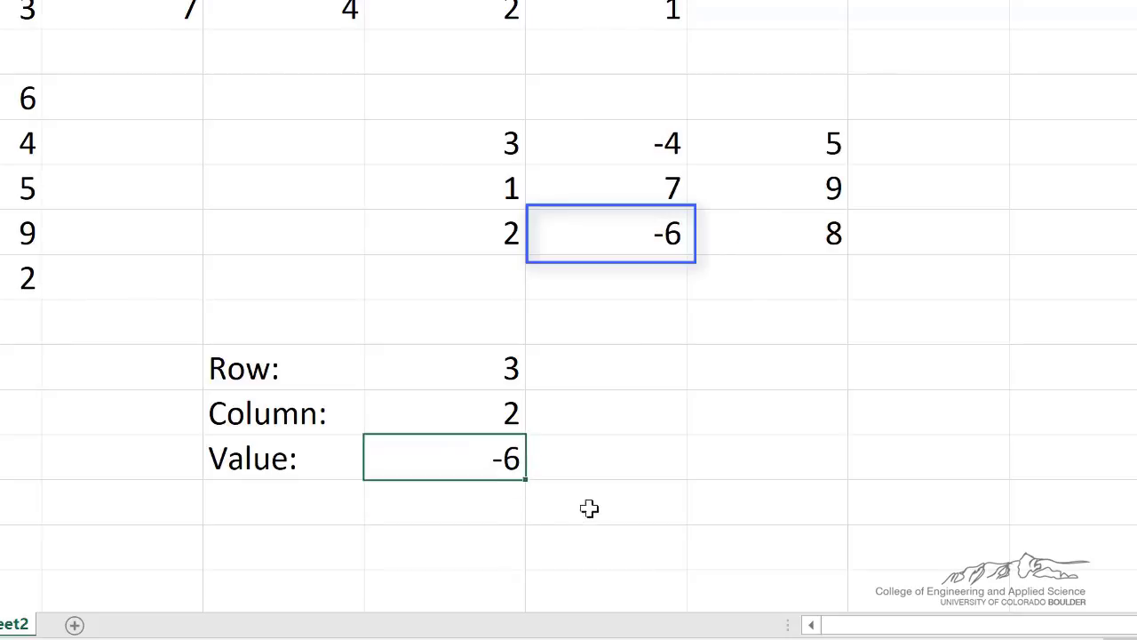
pyautogui.click(505, 374)
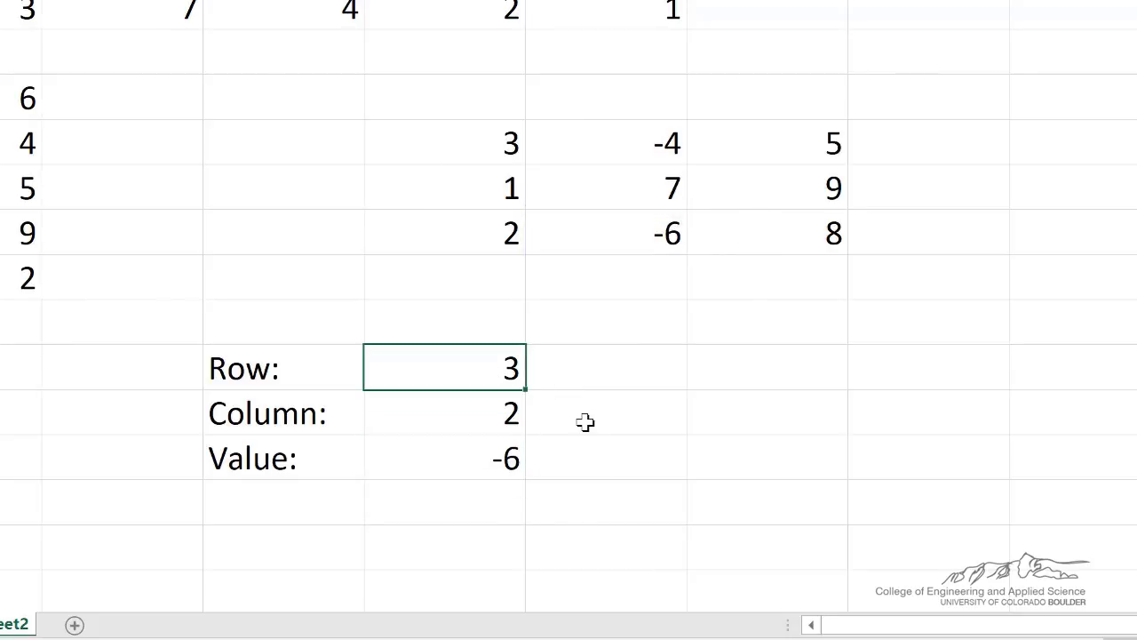
pyautogui.write('1')
pyautogui.press('Return')
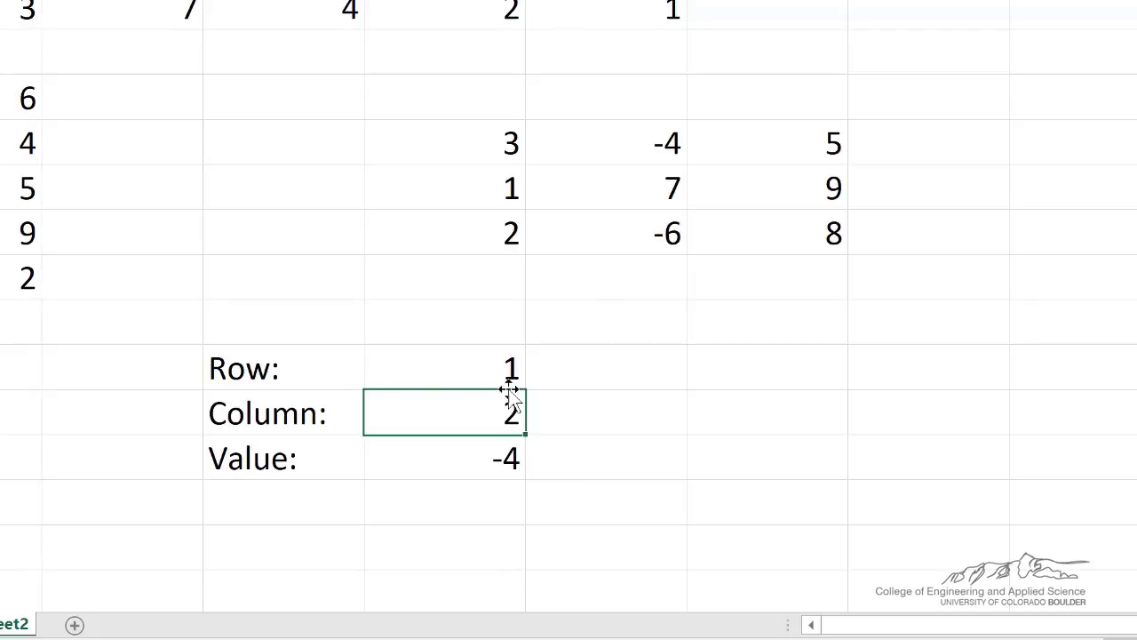
pyautogui.click(5, 626)
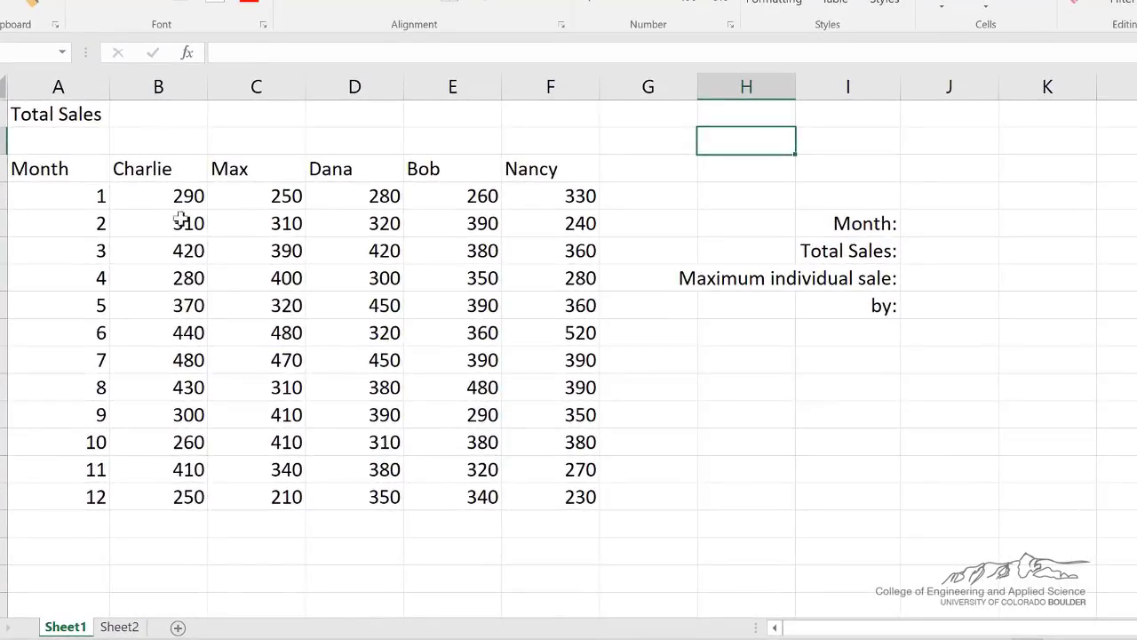
# - Set Month to 5 and enter =SUM(B8:F8) in Total Sales, showing 1890
pyautogui.click(949, 223)
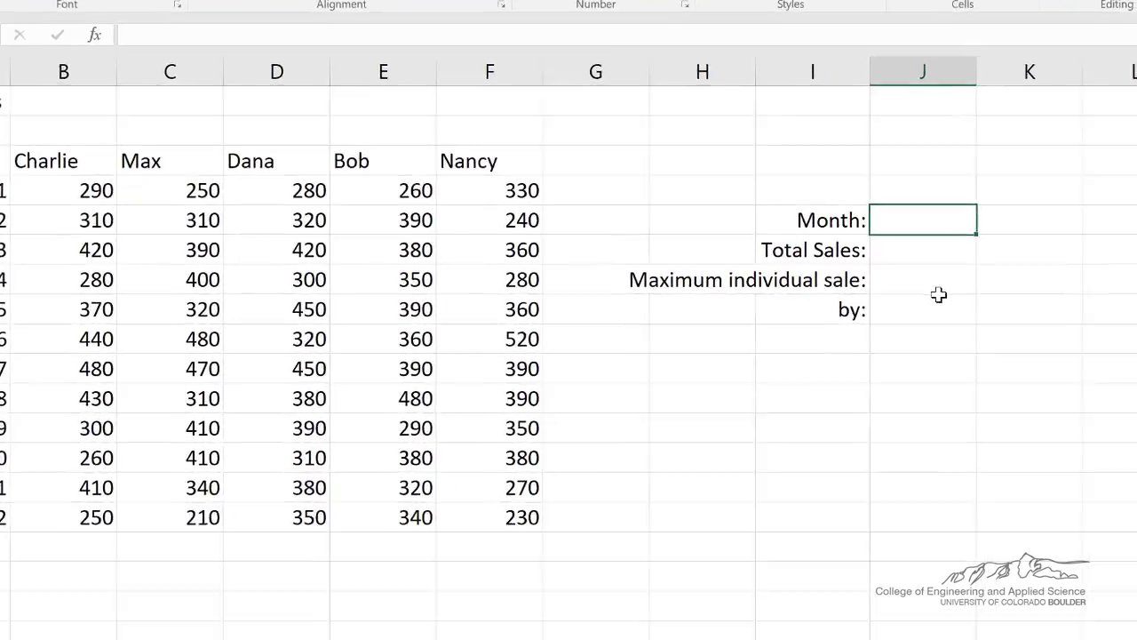
pyautogui.write('5')
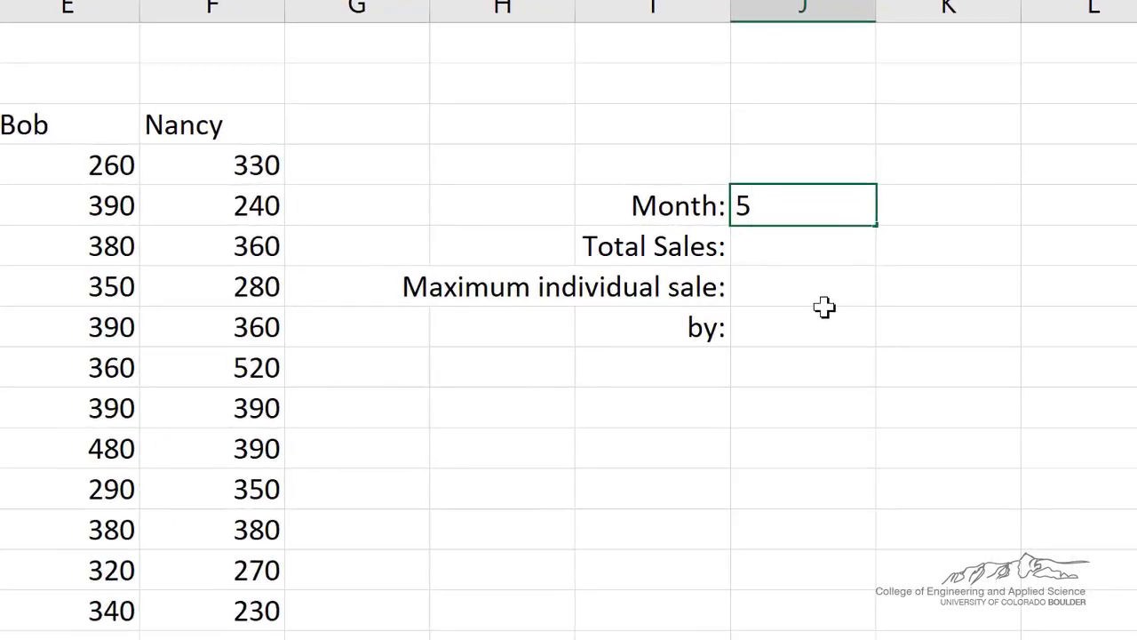
pyautogui.click(822, 258)
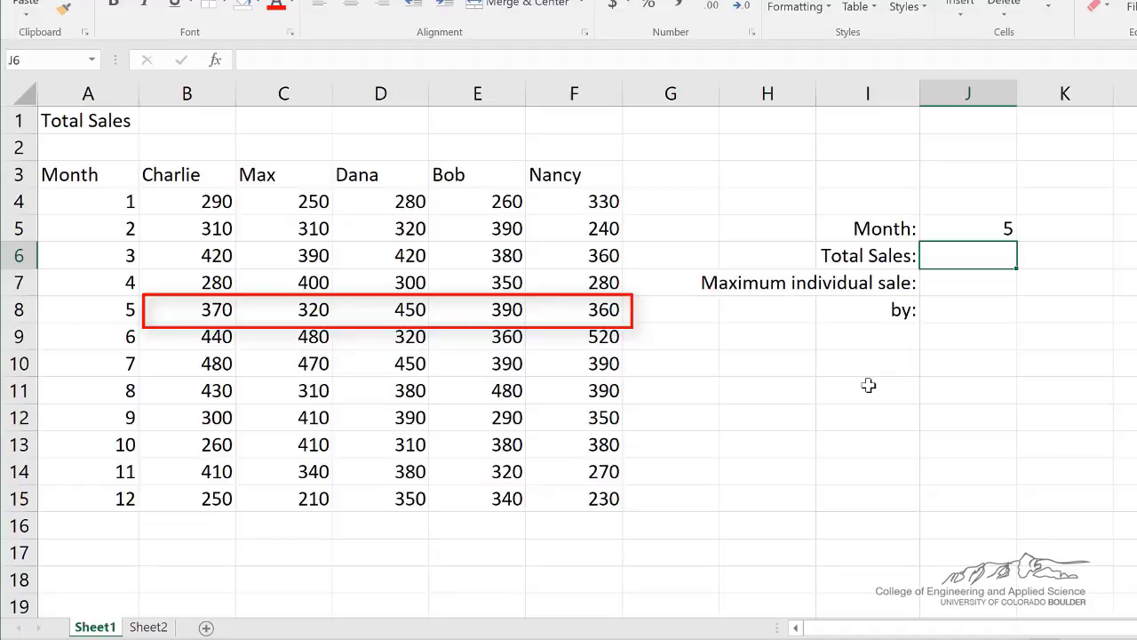
pyautogui.write('=sum(')
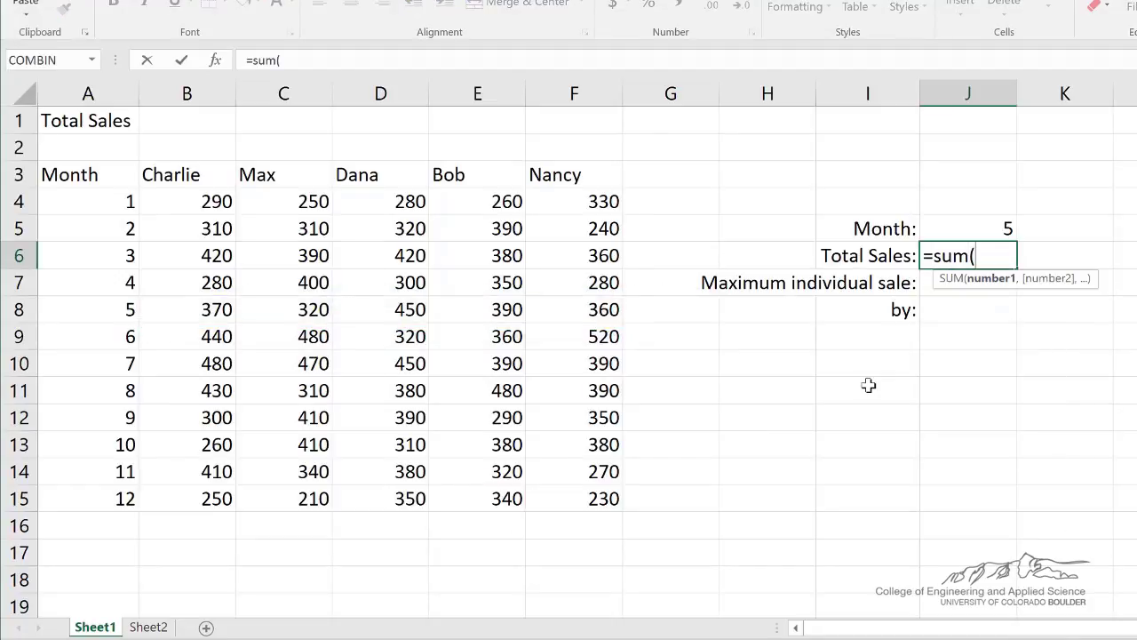
pyautogui.moveTo(213, 307); pyautogui.dragTo(554, 310)
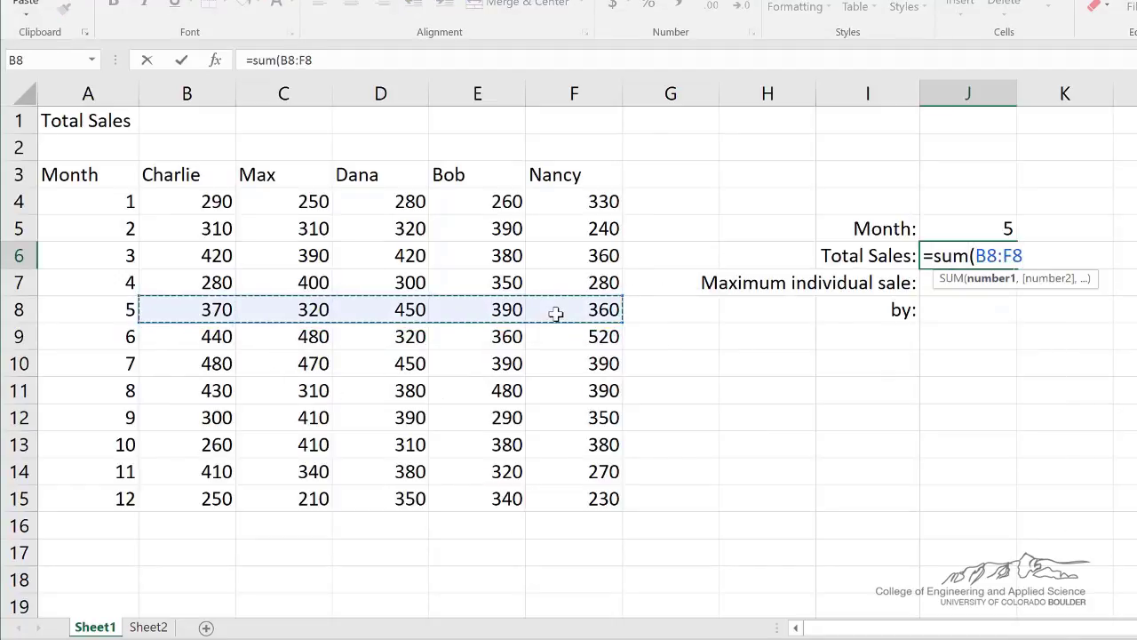
pyautogui.write(')')
pyautogui.press('Return')
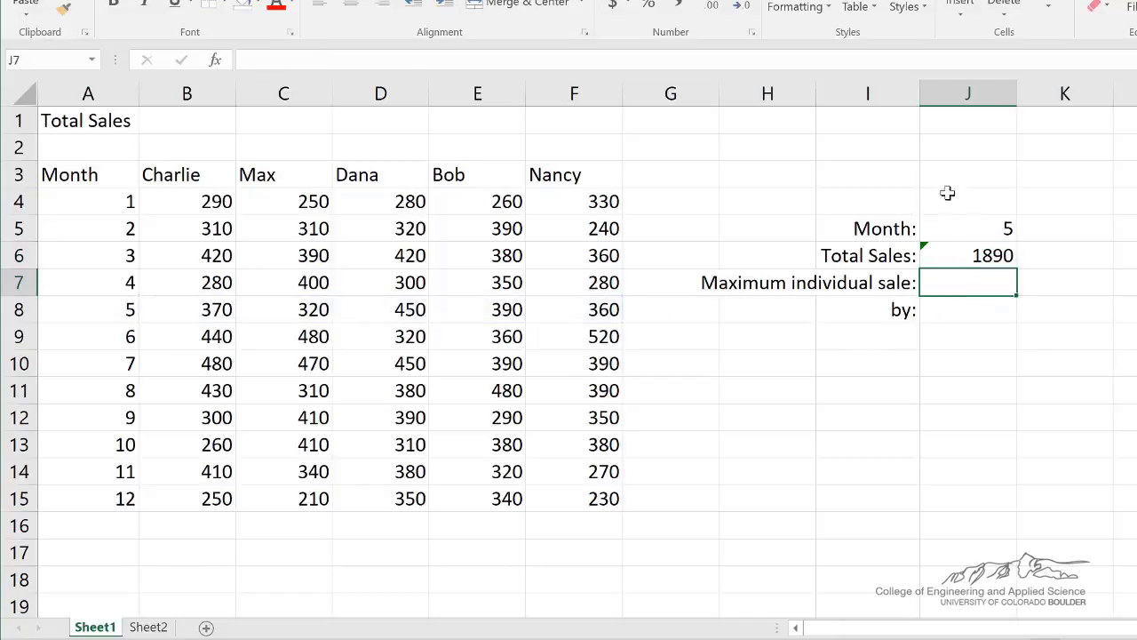
# - Change Month to 7 and replace the fixed SUM in Total Sales with a new '='
pyautogui.click(980, 229)
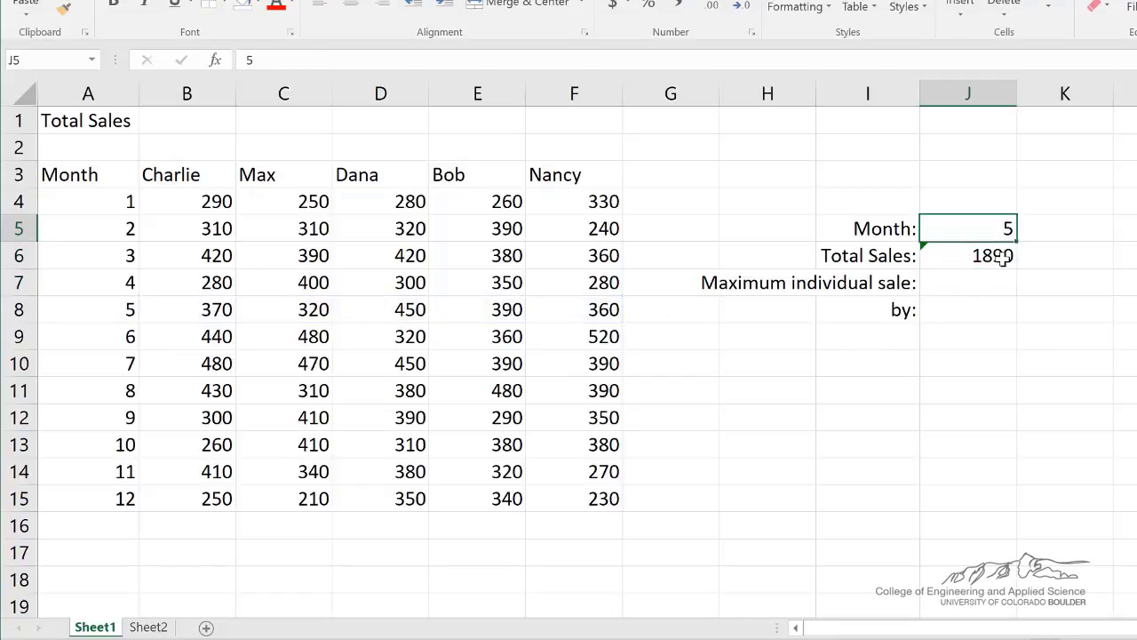
pyautogui.press('BackSpace')
pyautogui.write('7')
pyautogui.press('Return')
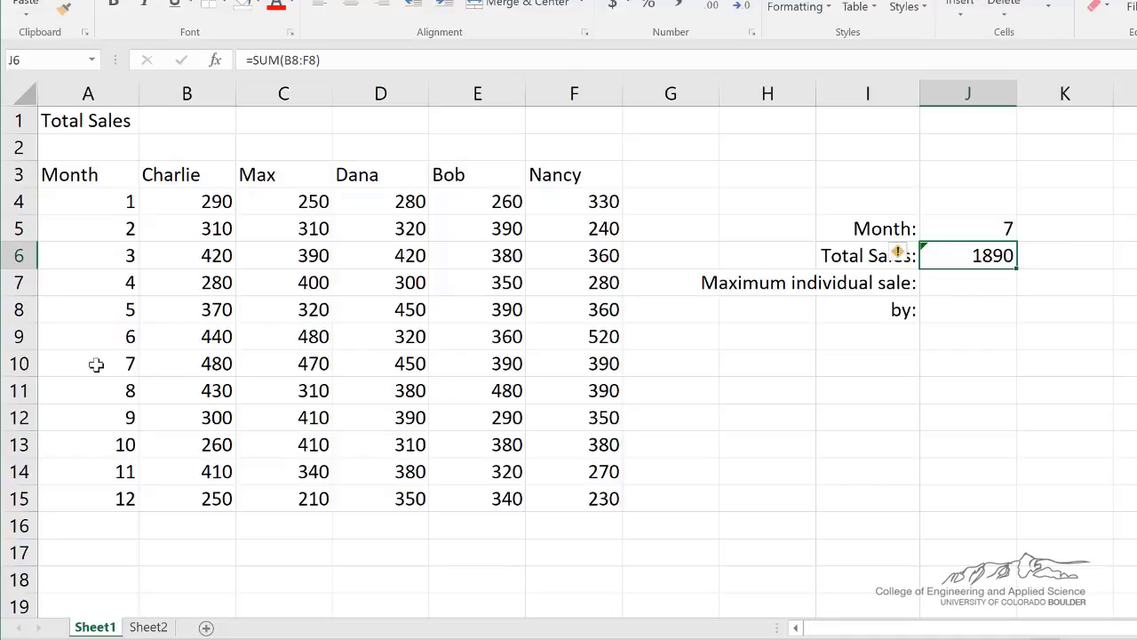
pyautogui.press('Delete')
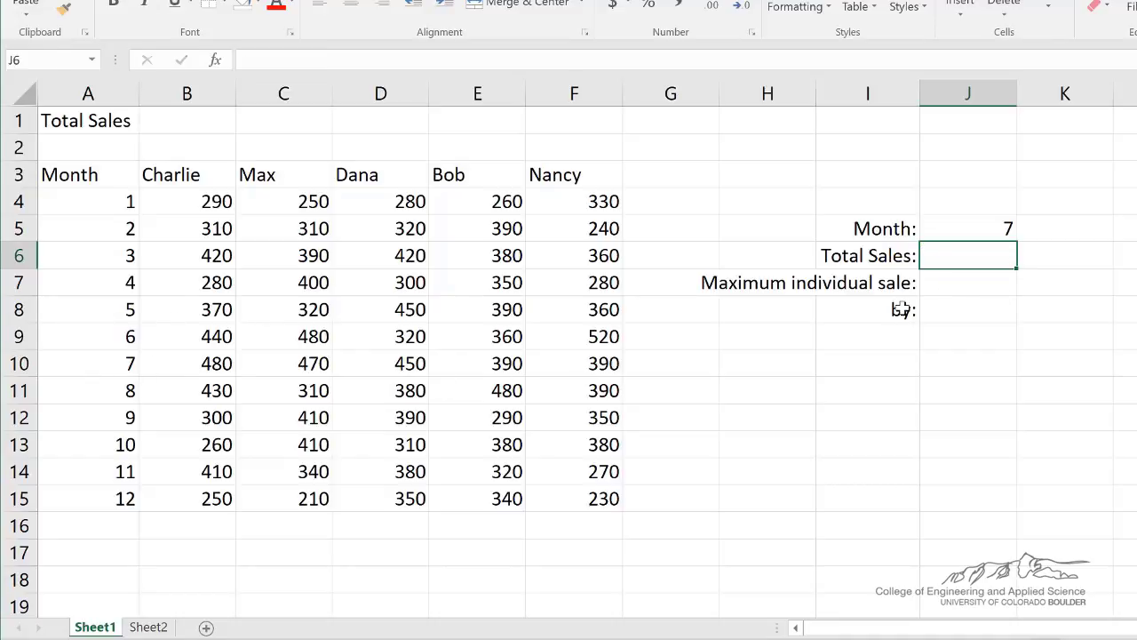
pyautogui.write('=')
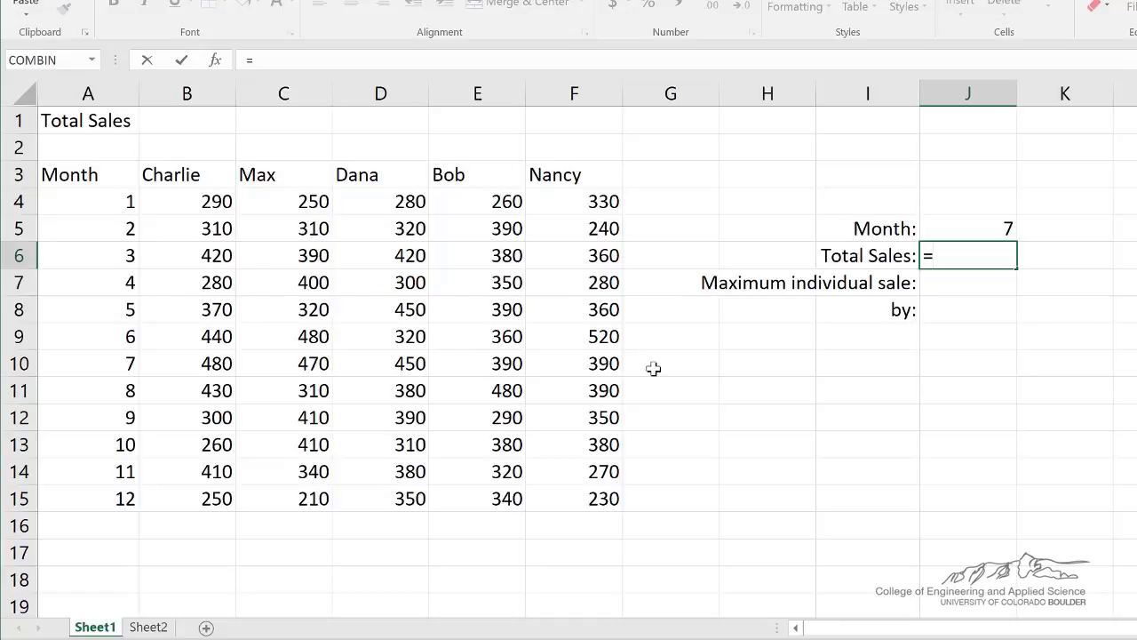
# - Complete Total Sales as =SUM(OFFSET(A3,J5,1,1,5)), showing 2180 for month 7
pyautogui.write('sum(')
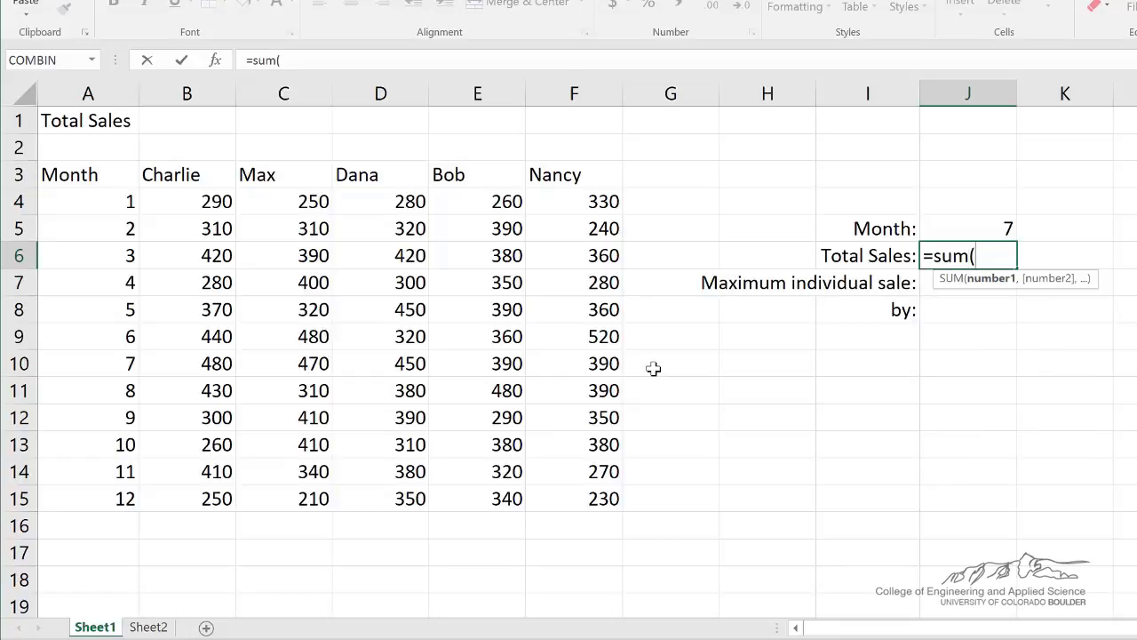
pyautogui.write('offset')
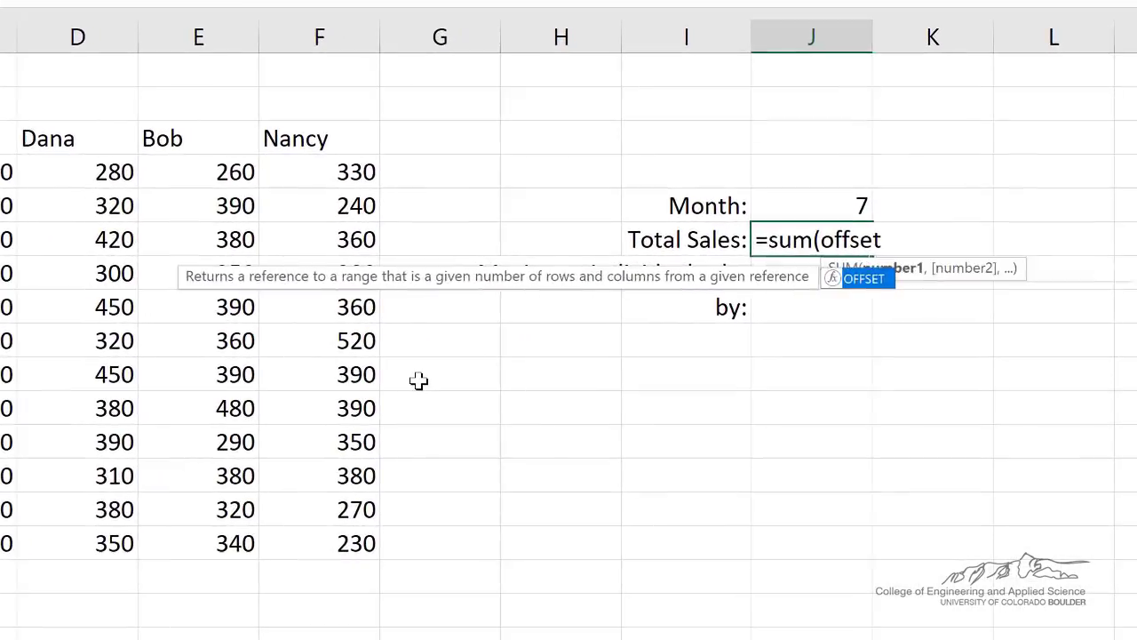
pyautogui.write('(')
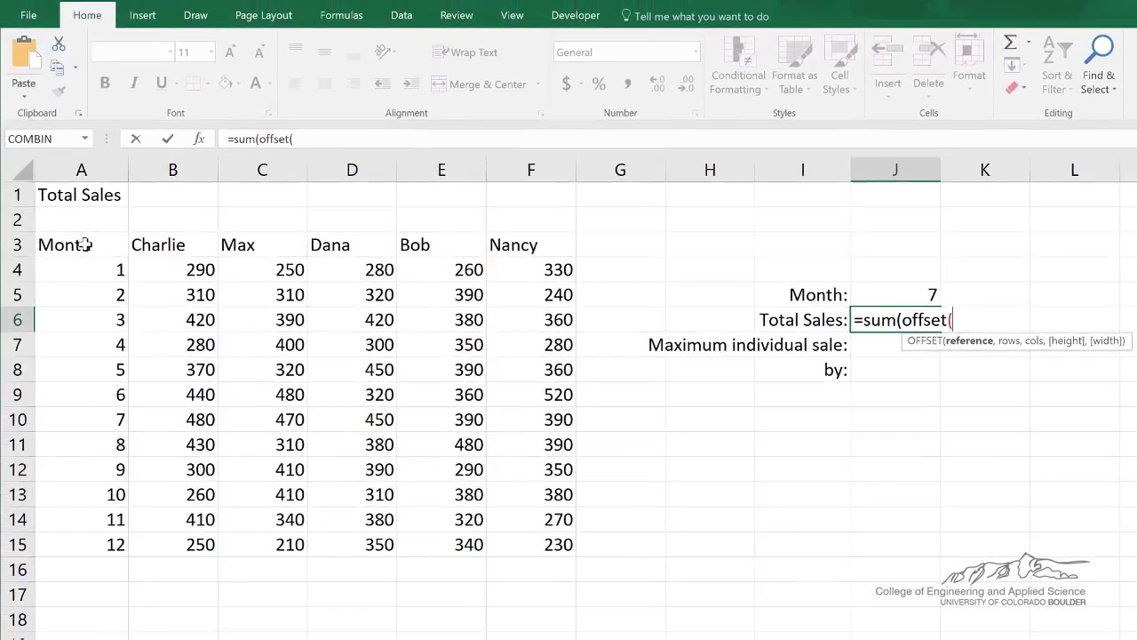
pyautogui.click(82, 244)
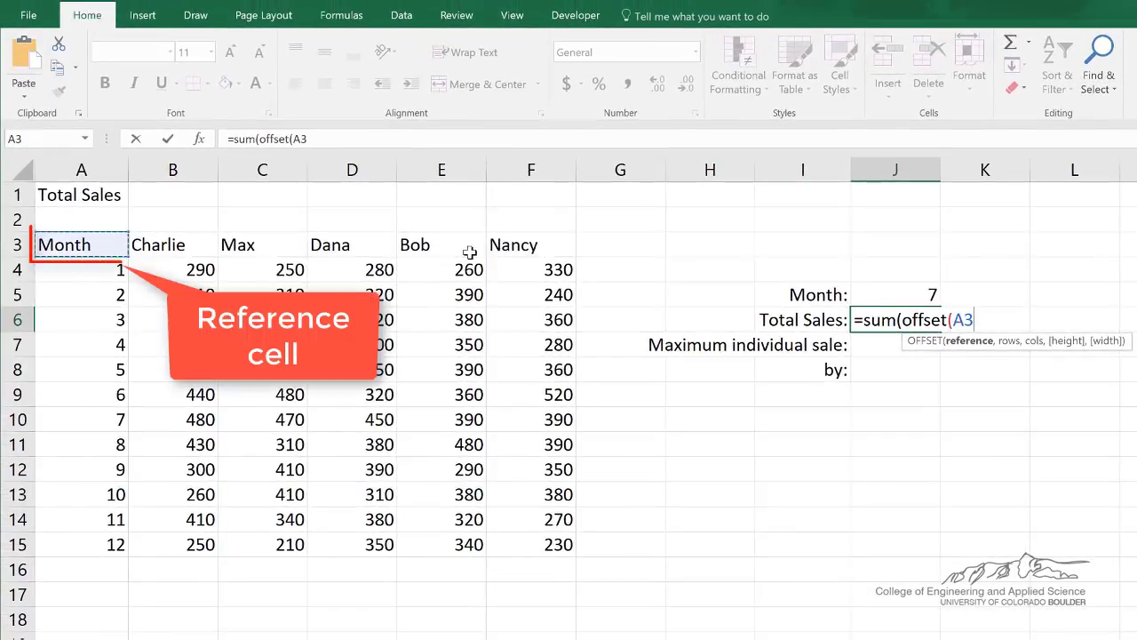
pyautogui.write(',')
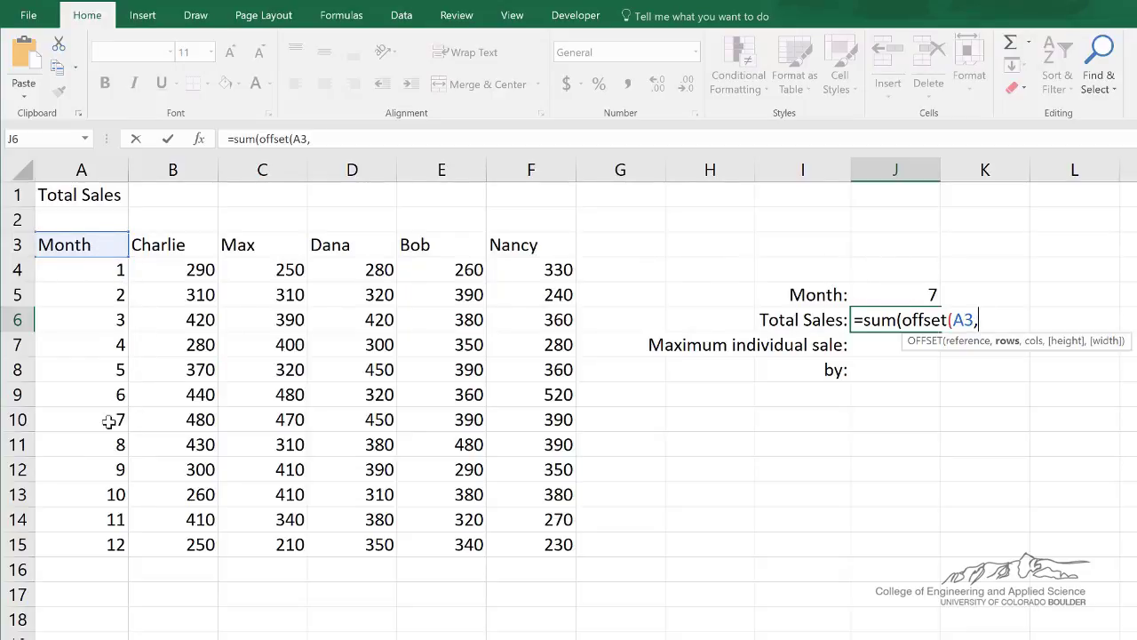
pyautogui.click(880, 292)
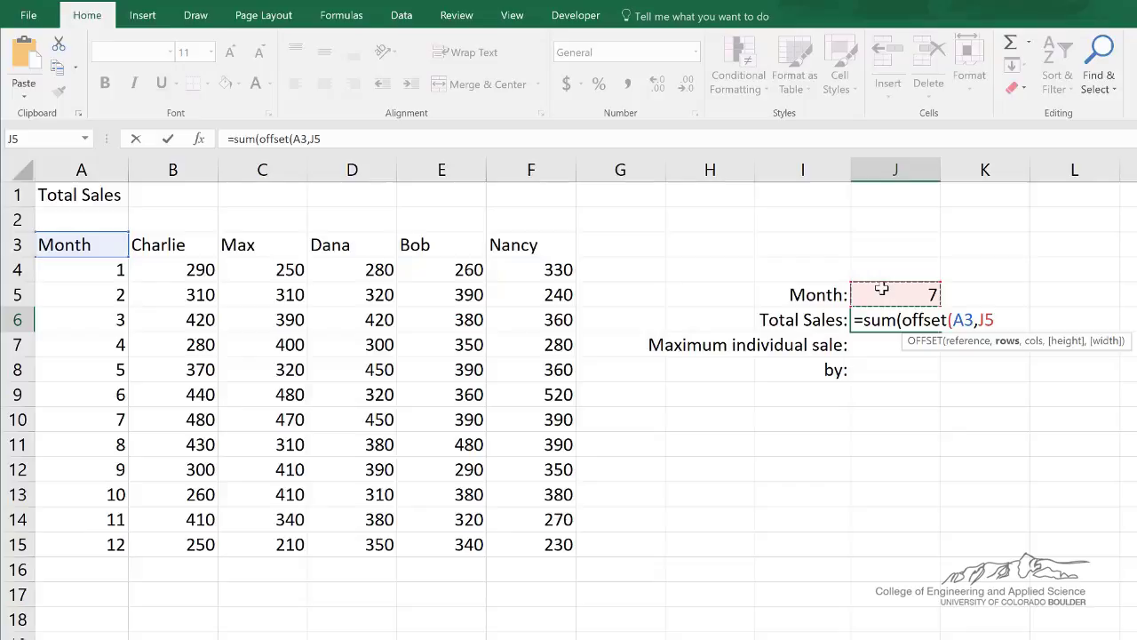
pyautogui.write(',')
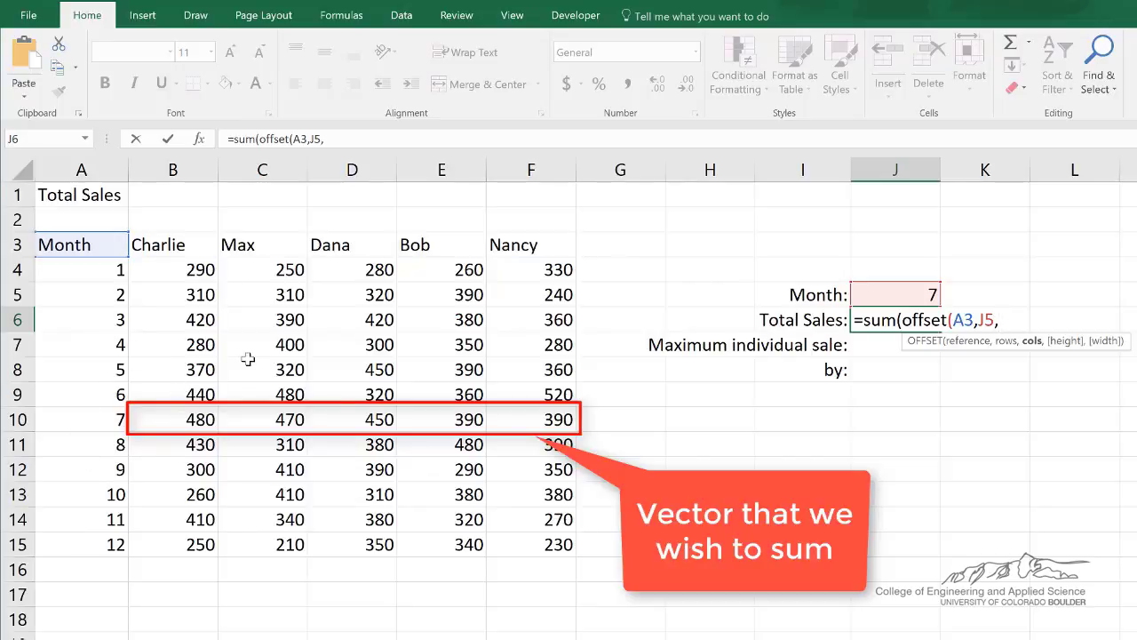
pyautogui.write('1')
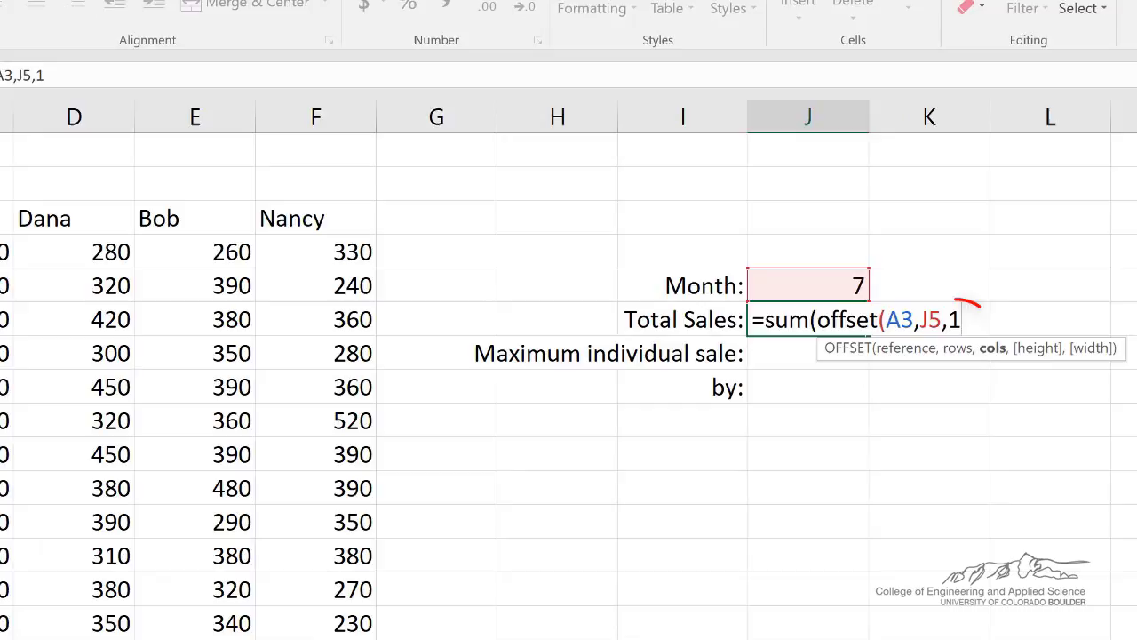
pyautogui.write(',')
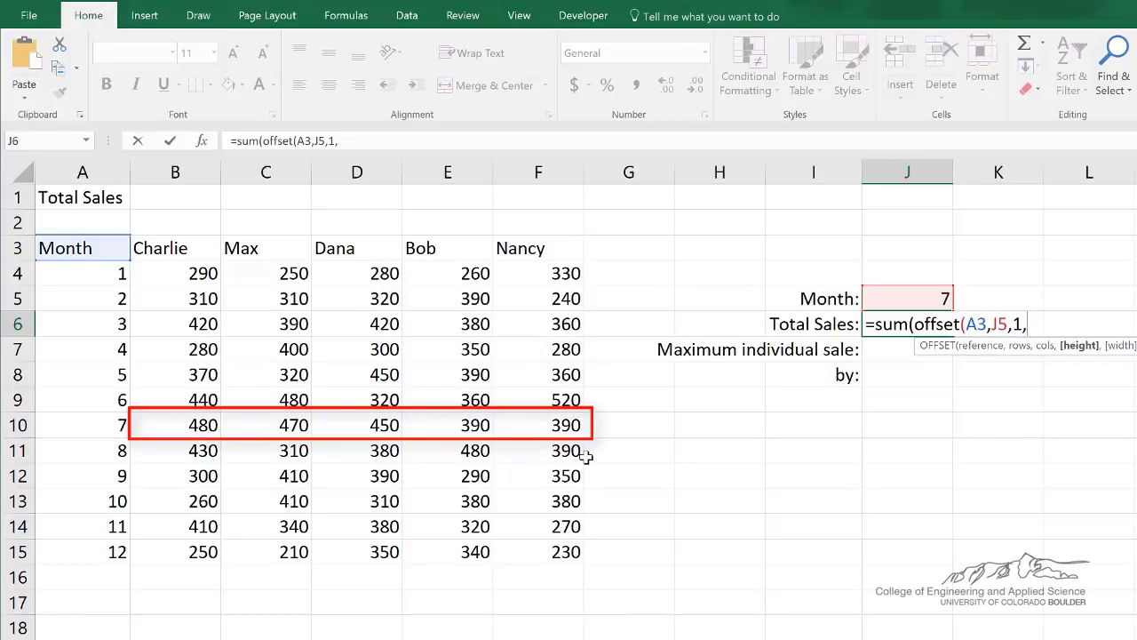
pyautogui.write(',5')
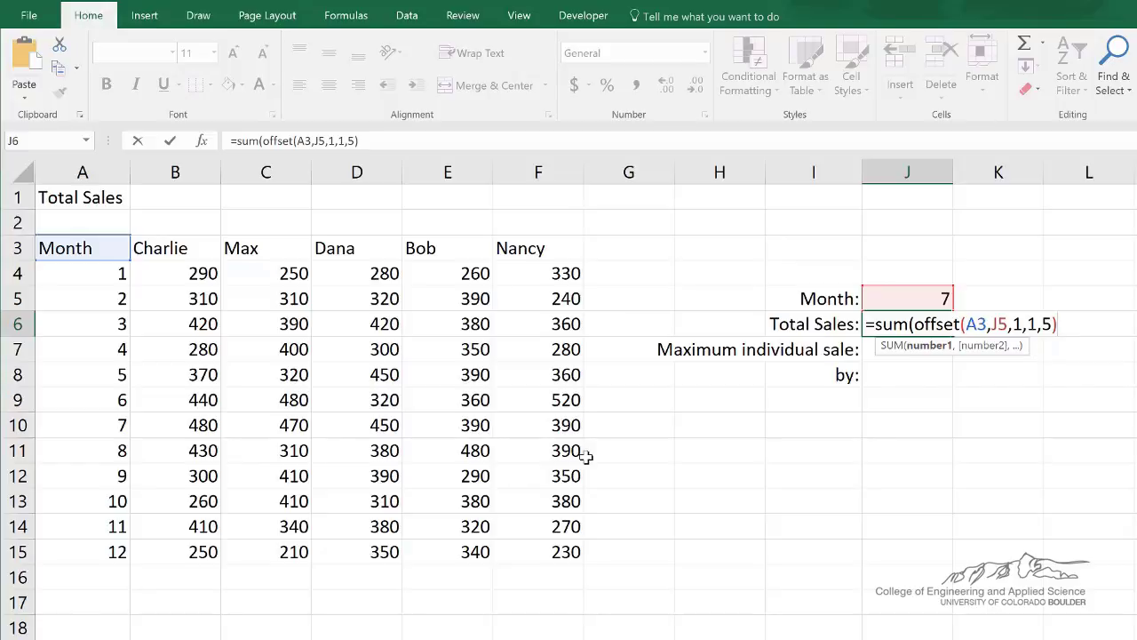
pyautogui.write(')')
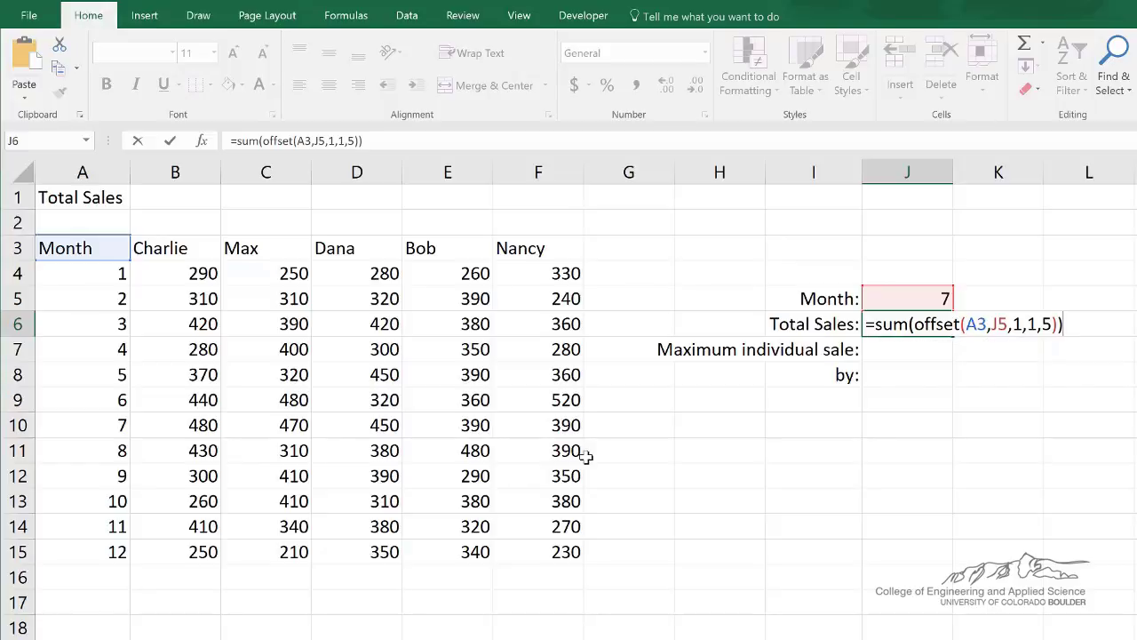
pyautogui.click(910, 350)
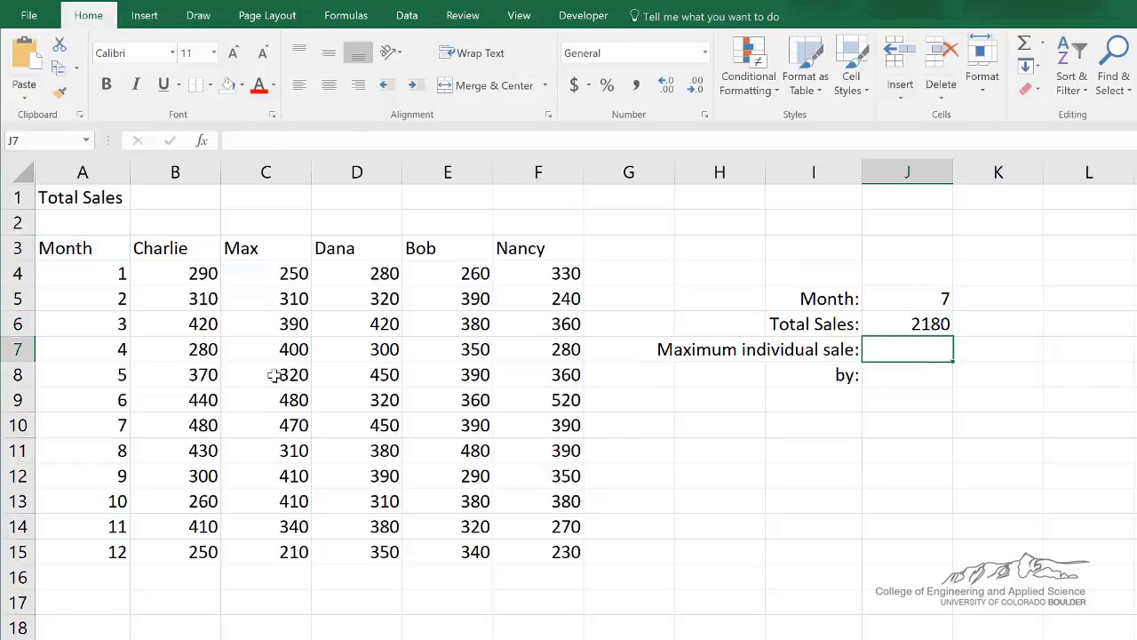
# - Set Month to 5 so Total Sales recalculates to 1890
pyautogui.click(905, 307)
pyautogui.write('5')
pyautogui.click(927, 329)
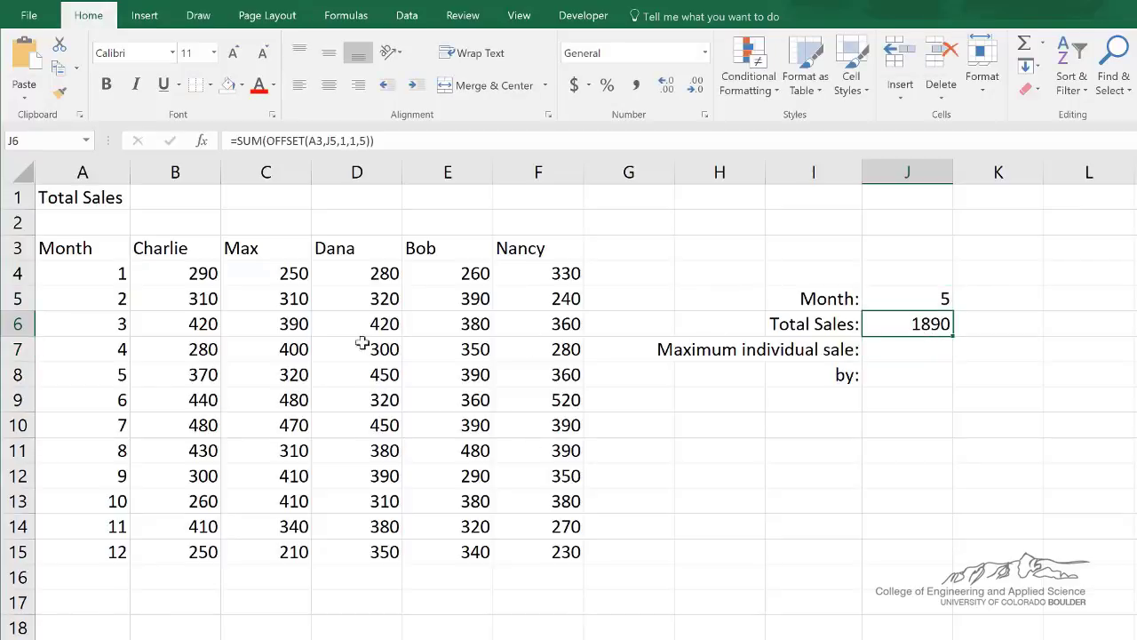
# - Enter =MAX(OFFSET(A3,J5,1,1,5)) in J7, returning 450 for month 5
pyautogui.press('Down')
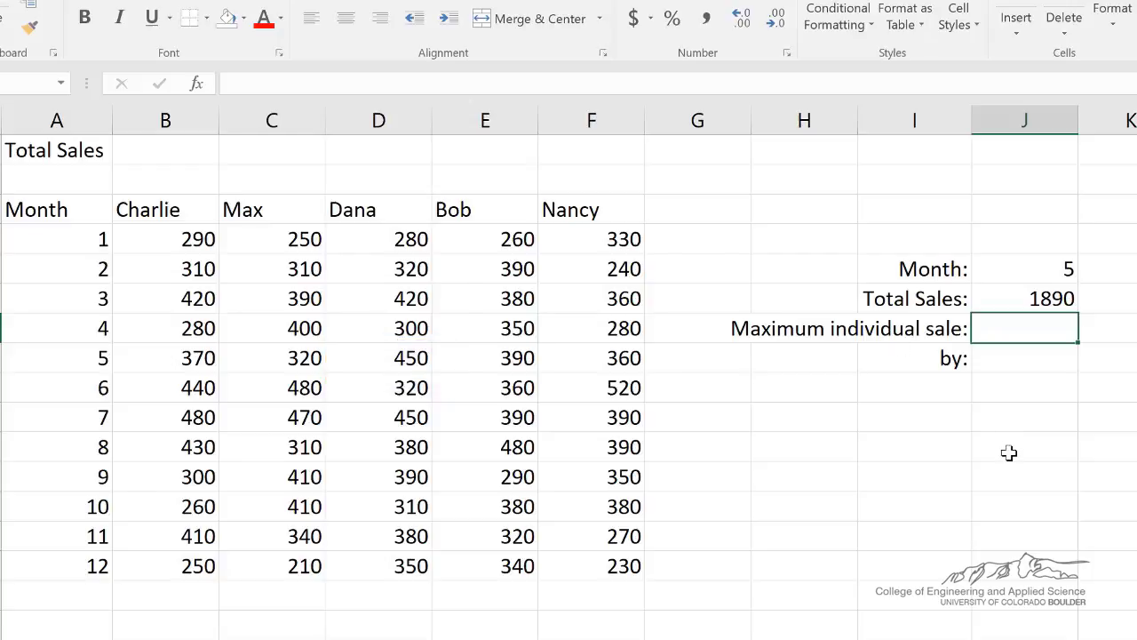
pyautogui.write('=')
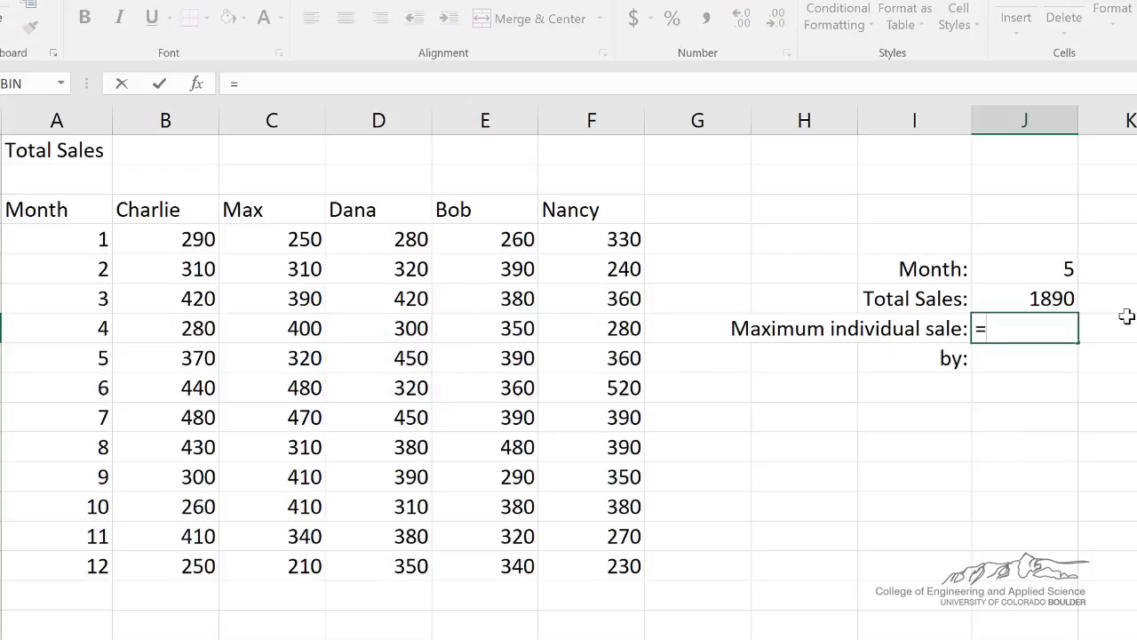
pyautogui.write('ma')
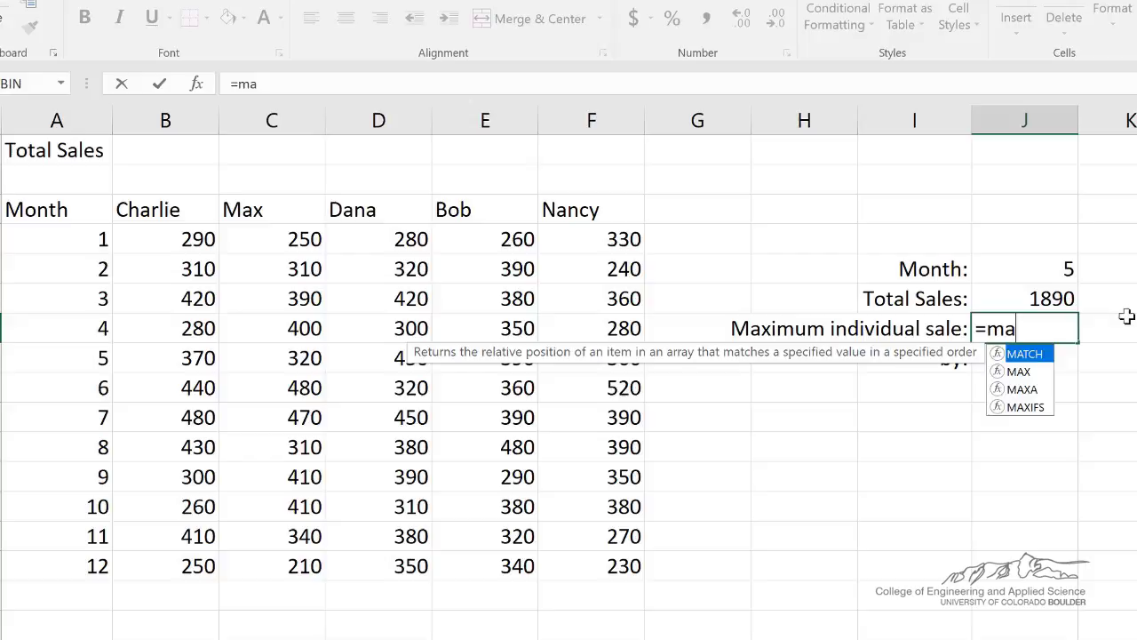
pyautogui.write('x(o')
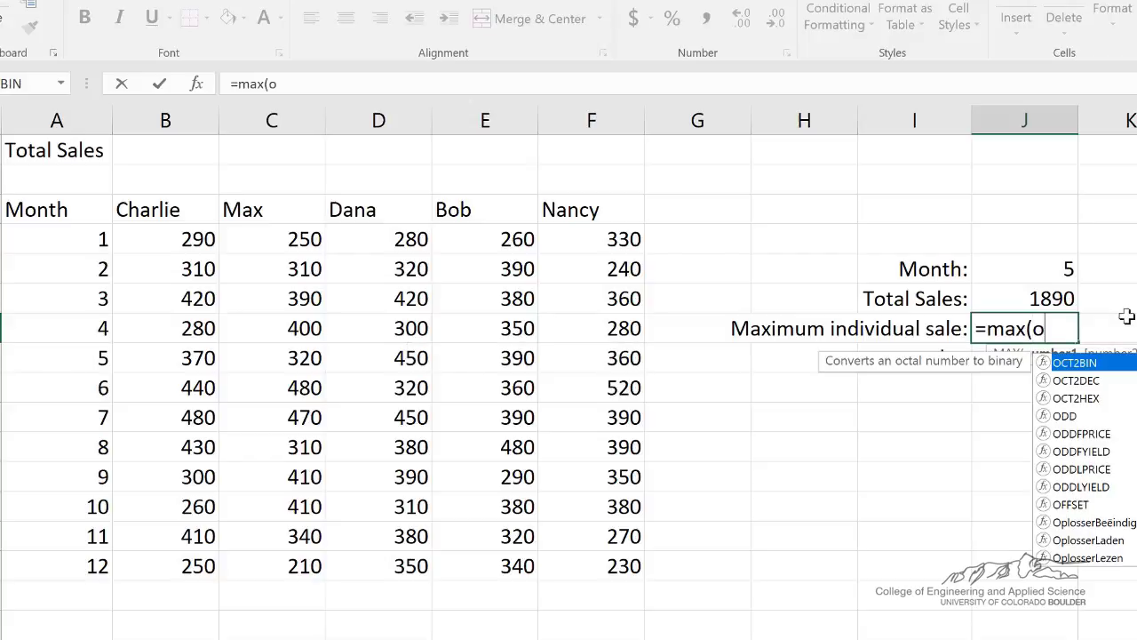
pyautogui.write('ffset(')
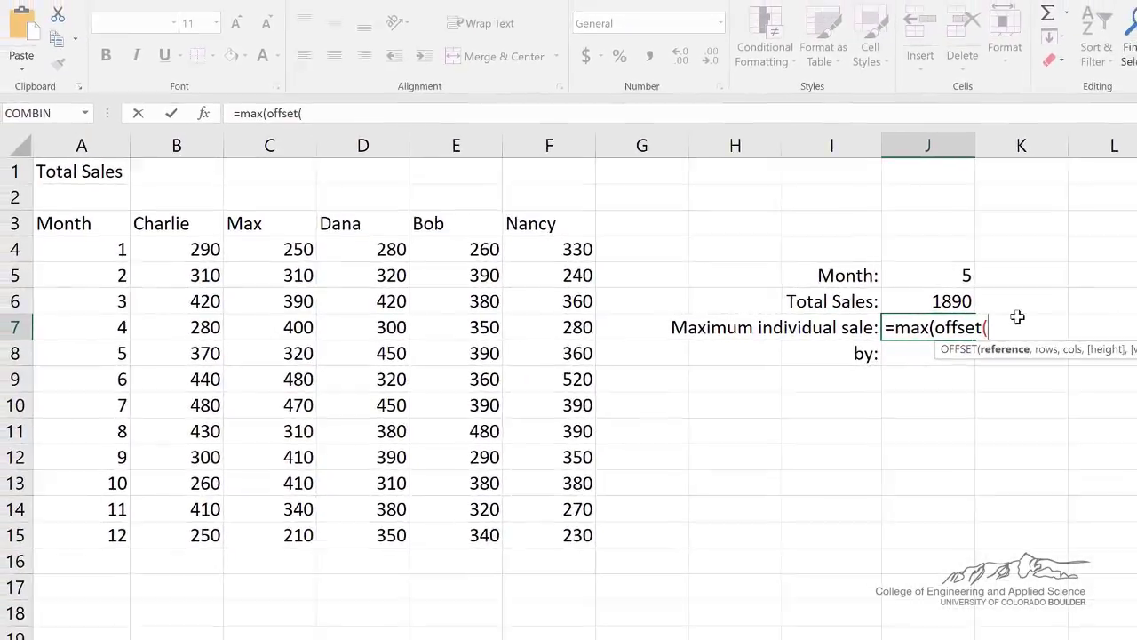
pyautogui.click(76, 223)
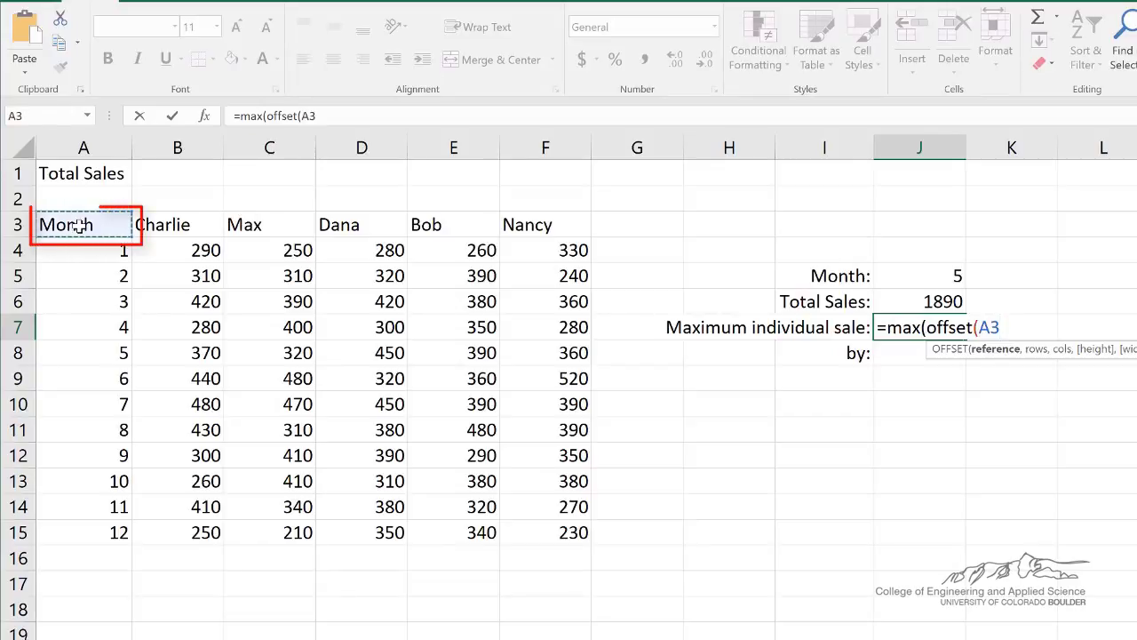
pyautogui.write(',')
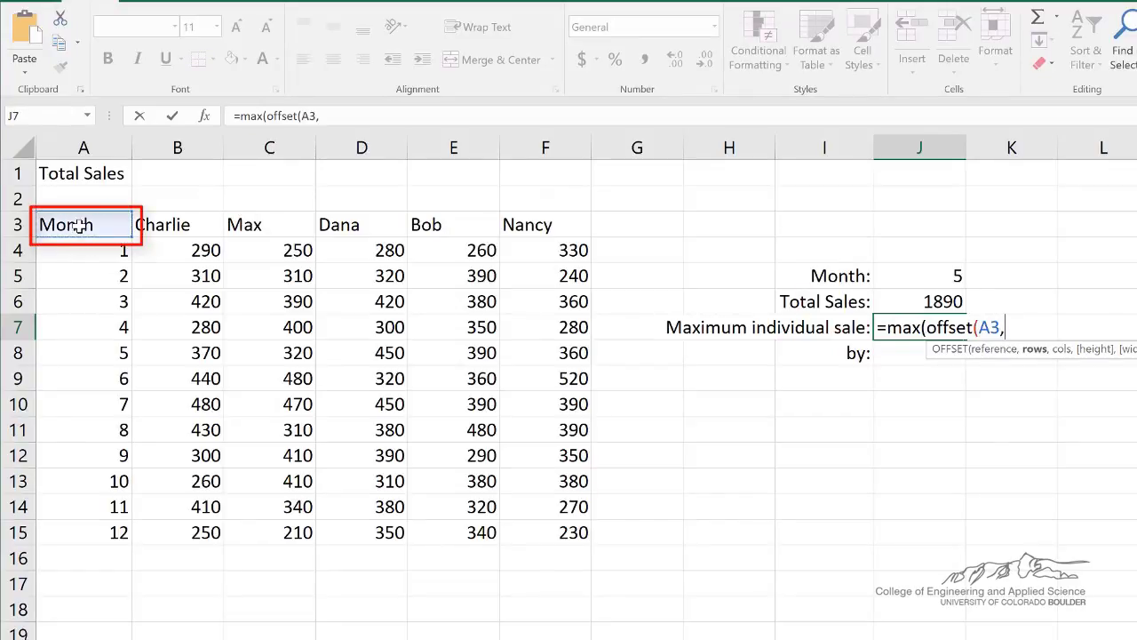
pyautogui.click(903, 270)
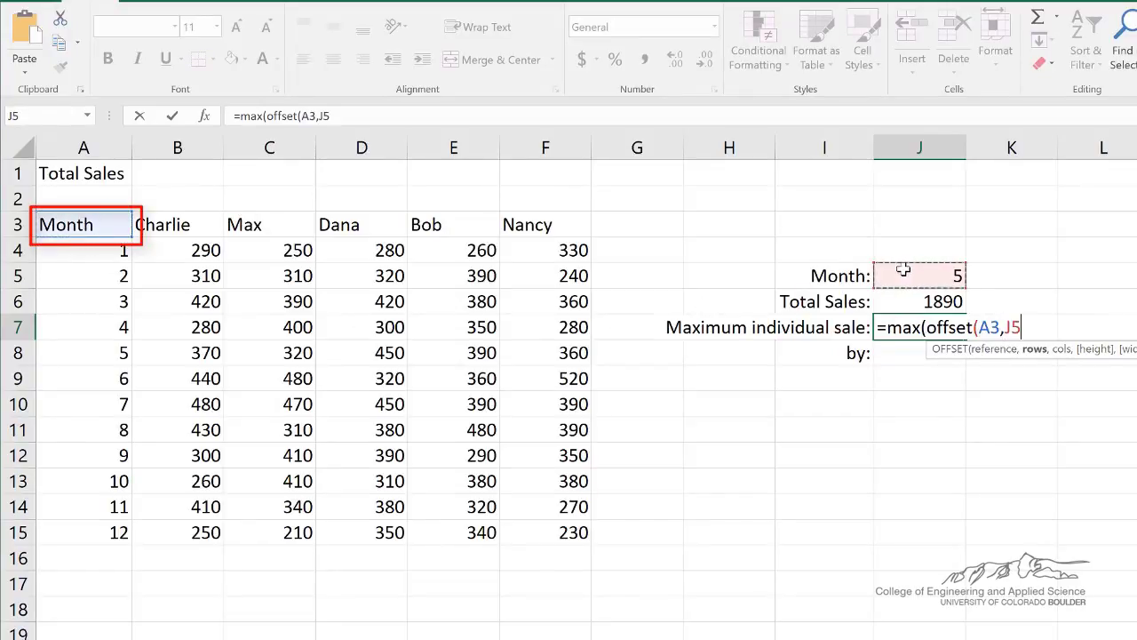
pyautogui.write(',')
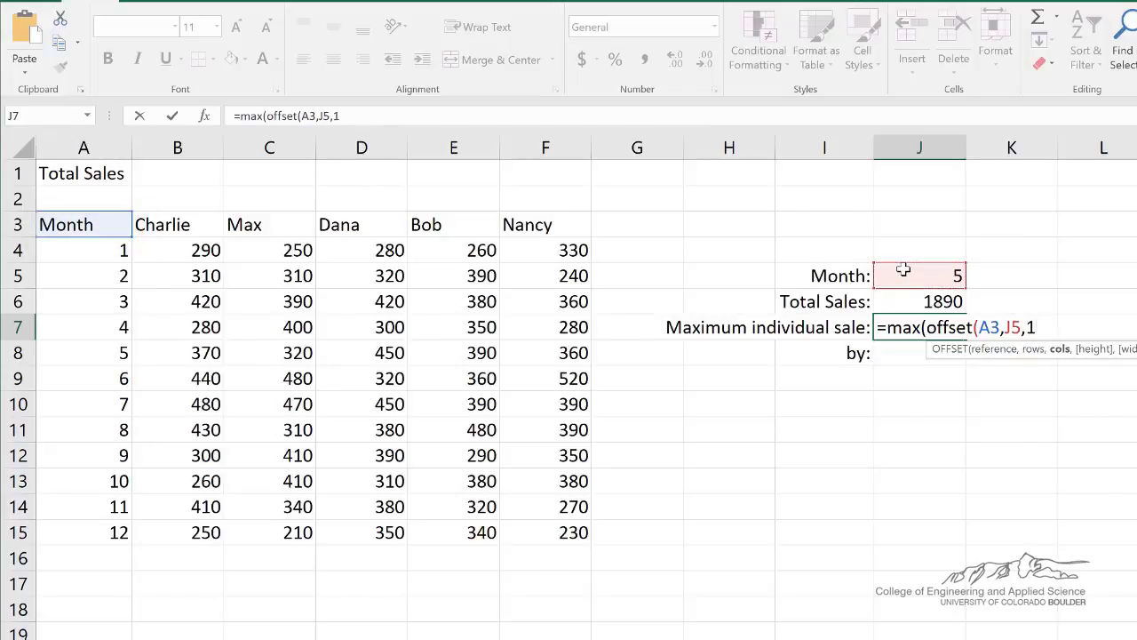
pyautogui.write('1')
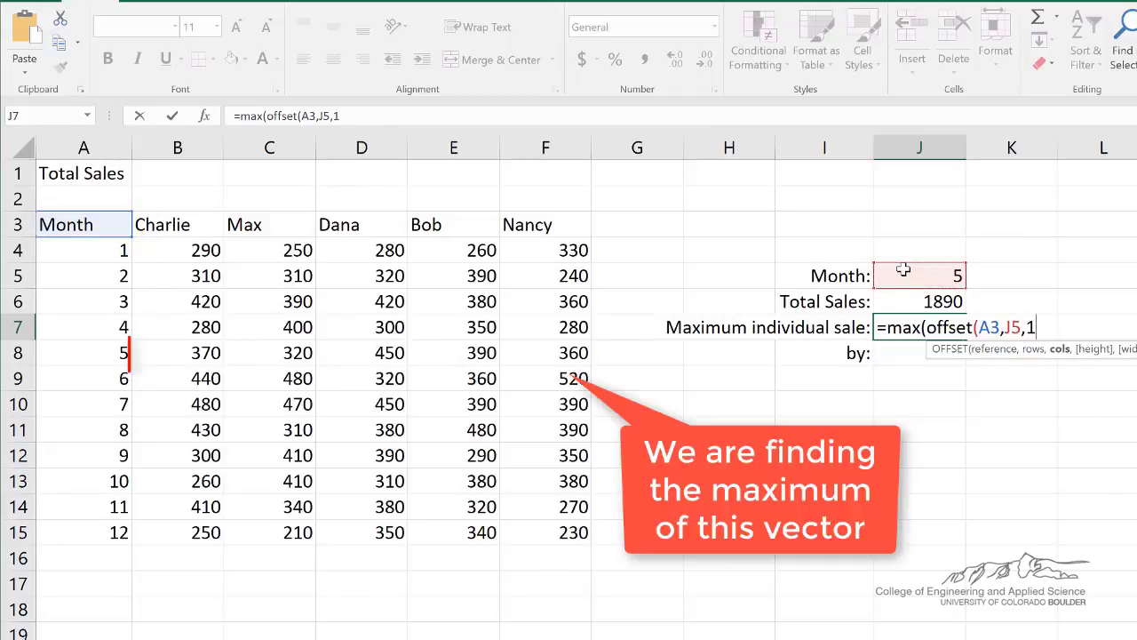
pyautogui.write(',')
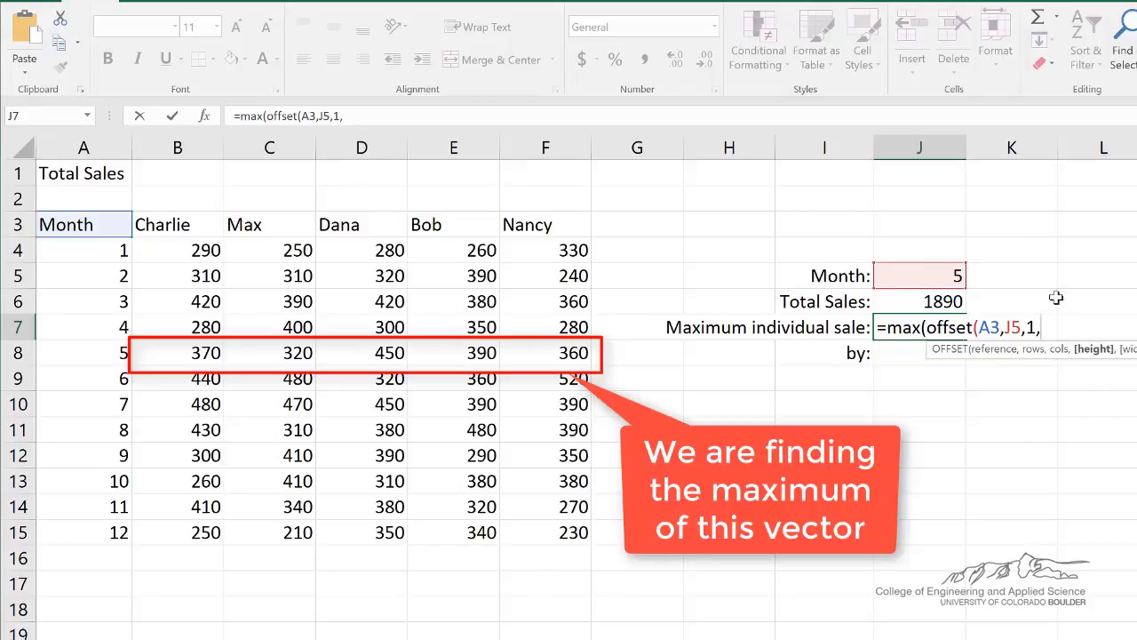
pyautogui.write('1,5)')
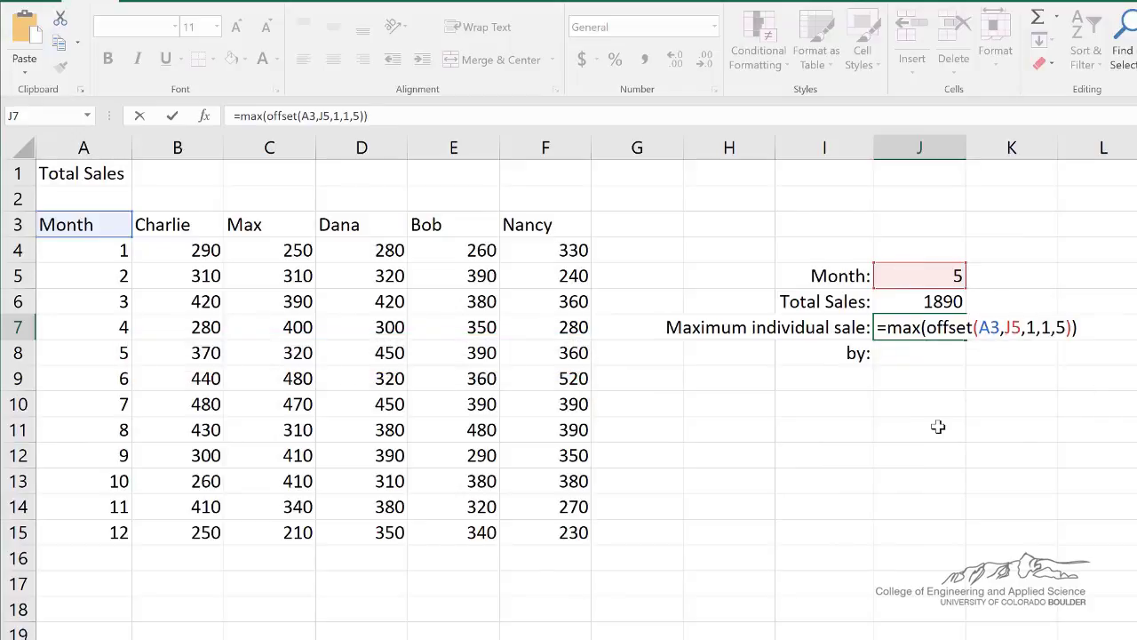
pyautogui.press('Return')
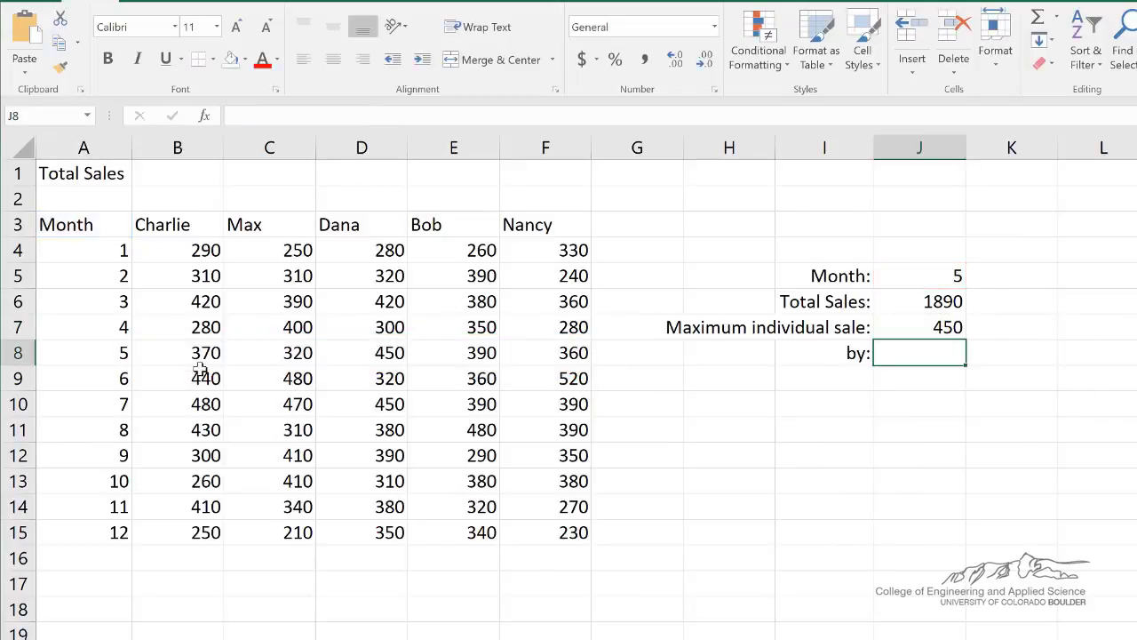
# - Change Month to 7, updating Total Sales to 2180 and maximum sale to 480
pyautogui.click(935, 278)
pyautogui.write('7')
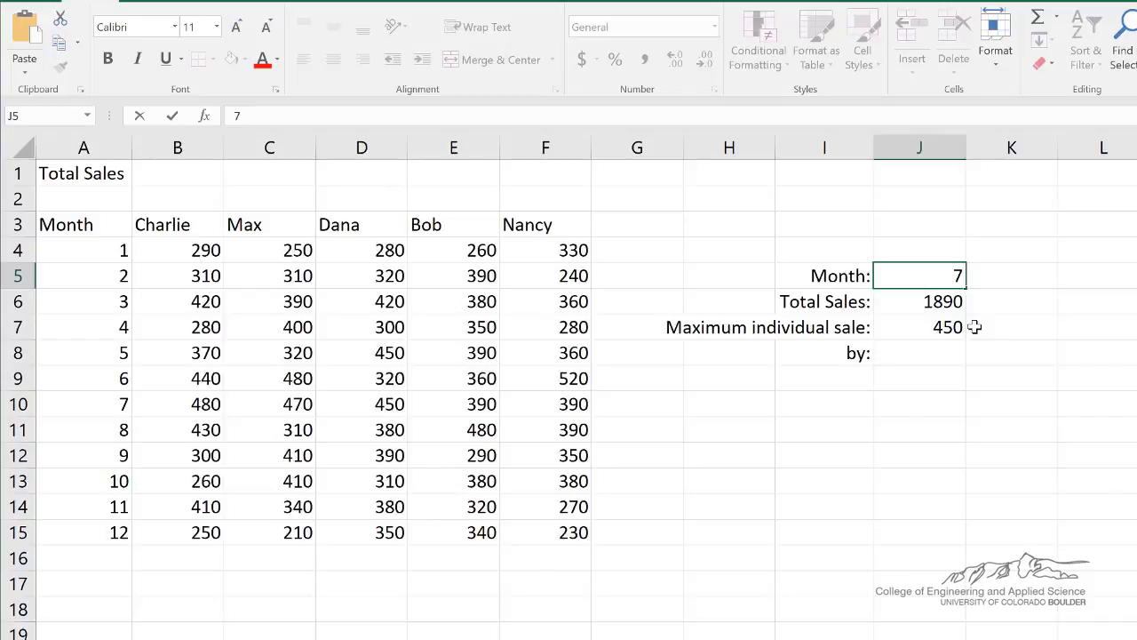
pyautogui.press('Return')
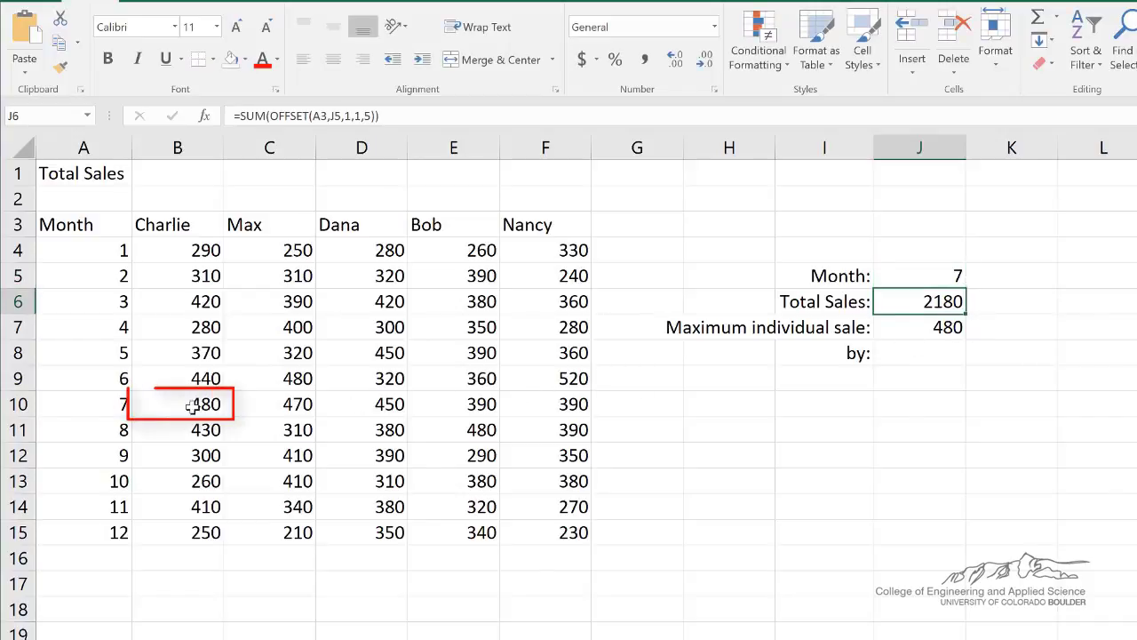
pyautogui.click(926, 351)
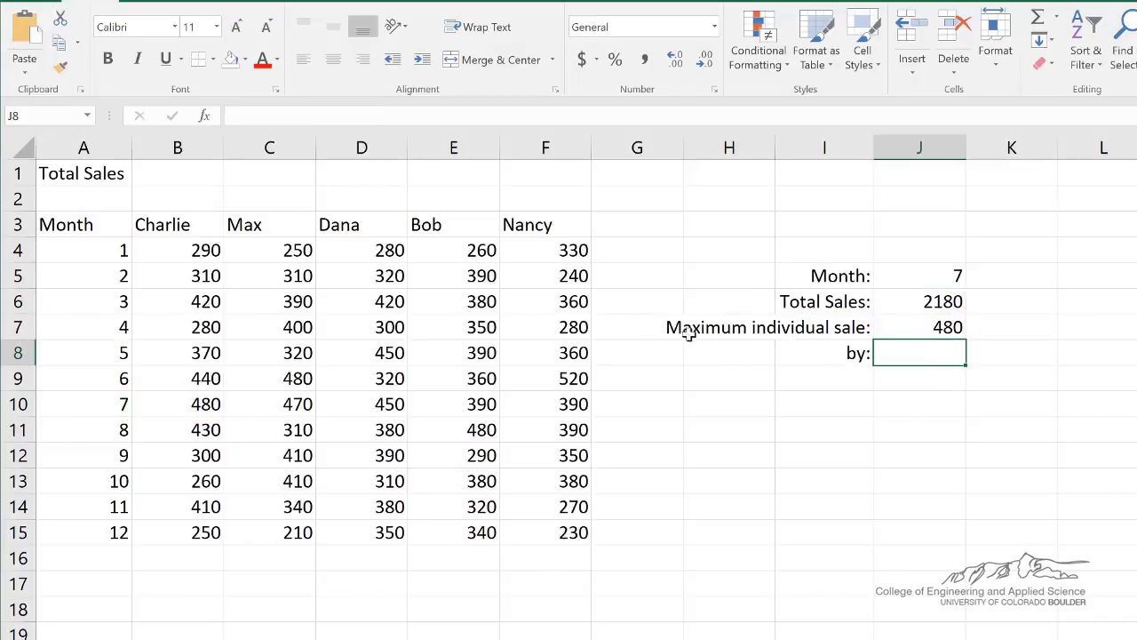
pyautogui.click(954, 387)
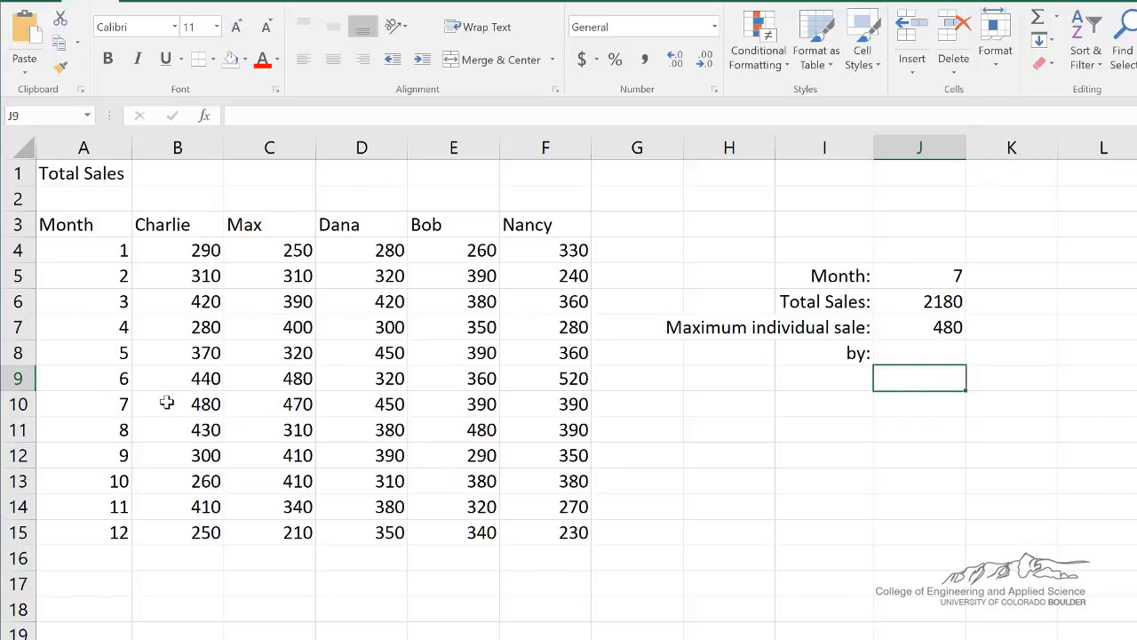
pyautogui.moveTo(169, 404); pyautogui.dragTo(563, 408)
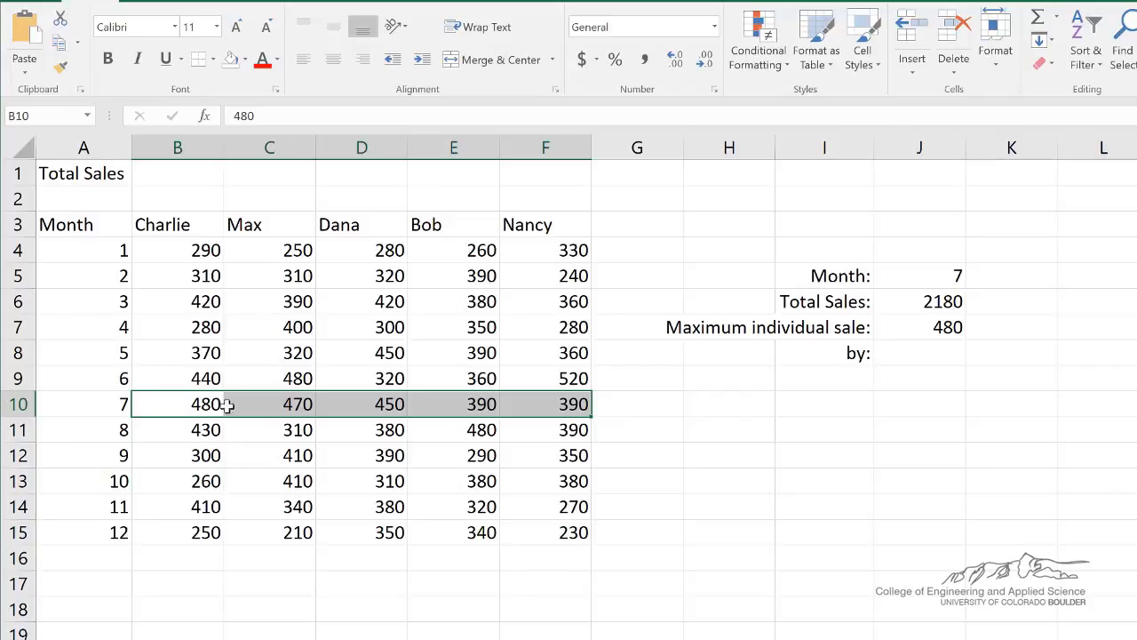
# - In J11, start a MATCH of J7 within OFFSET(A3,J5,...)
pyautogui.moveTo(563, 409)
pyautogui.click(889, 429)
pyautogui.write('=')
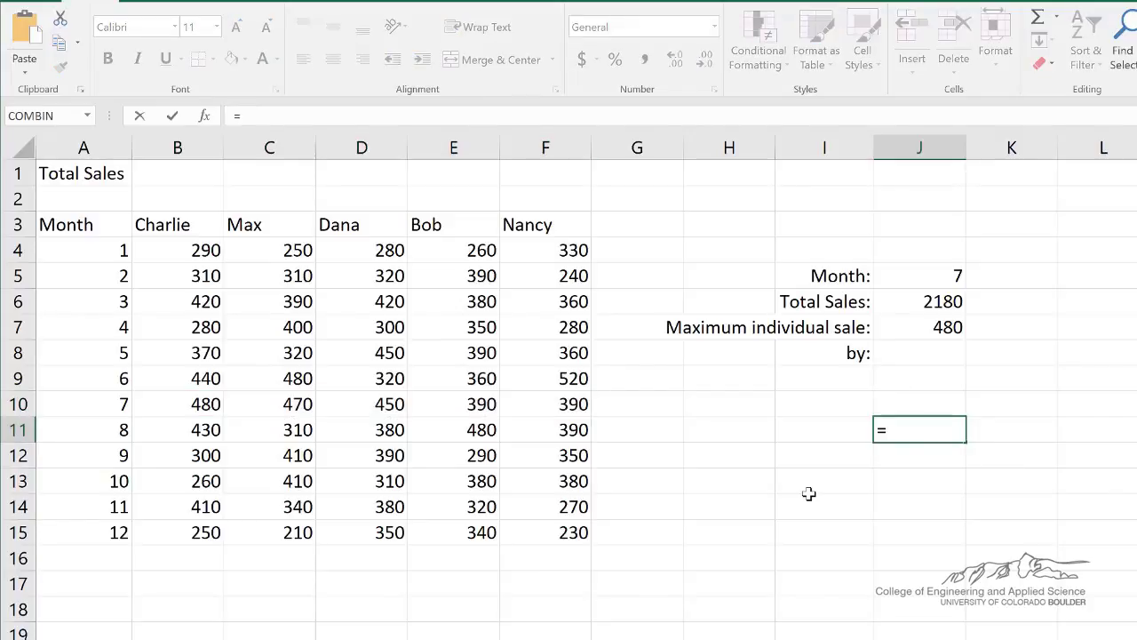
pyautogui.write('match(')
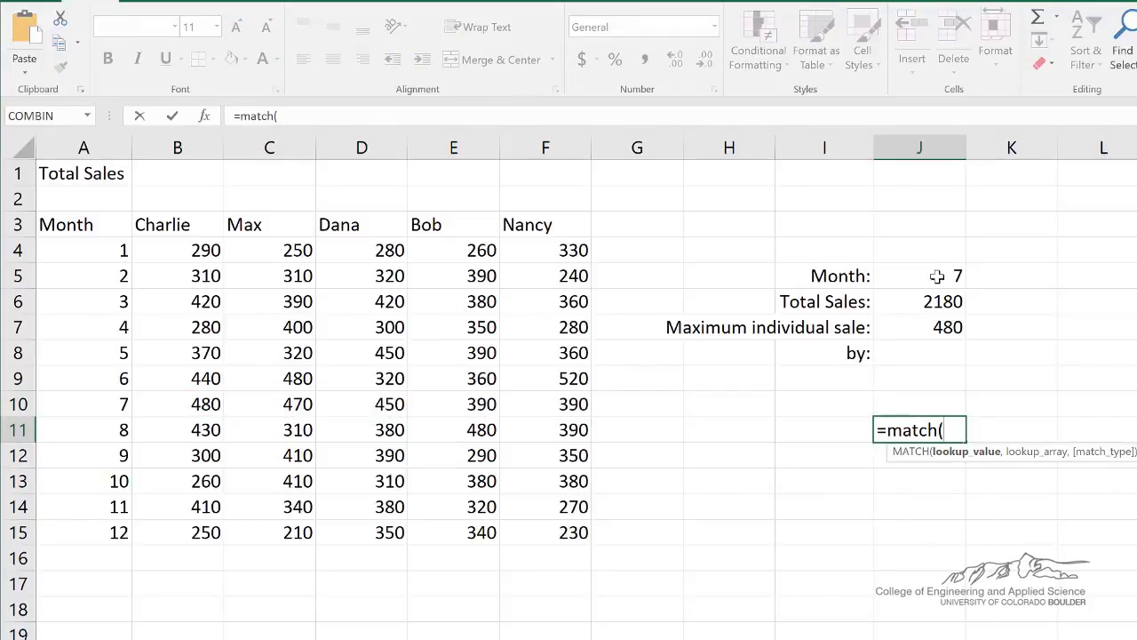
pyautogui.click(929, 327)
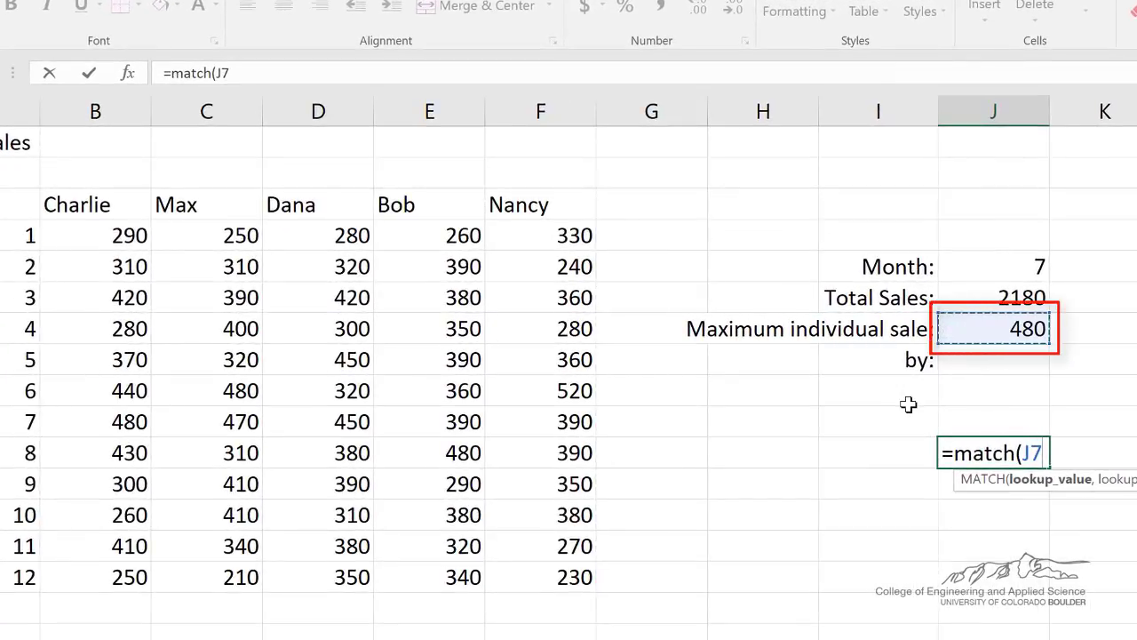
pyautogui.write(',')
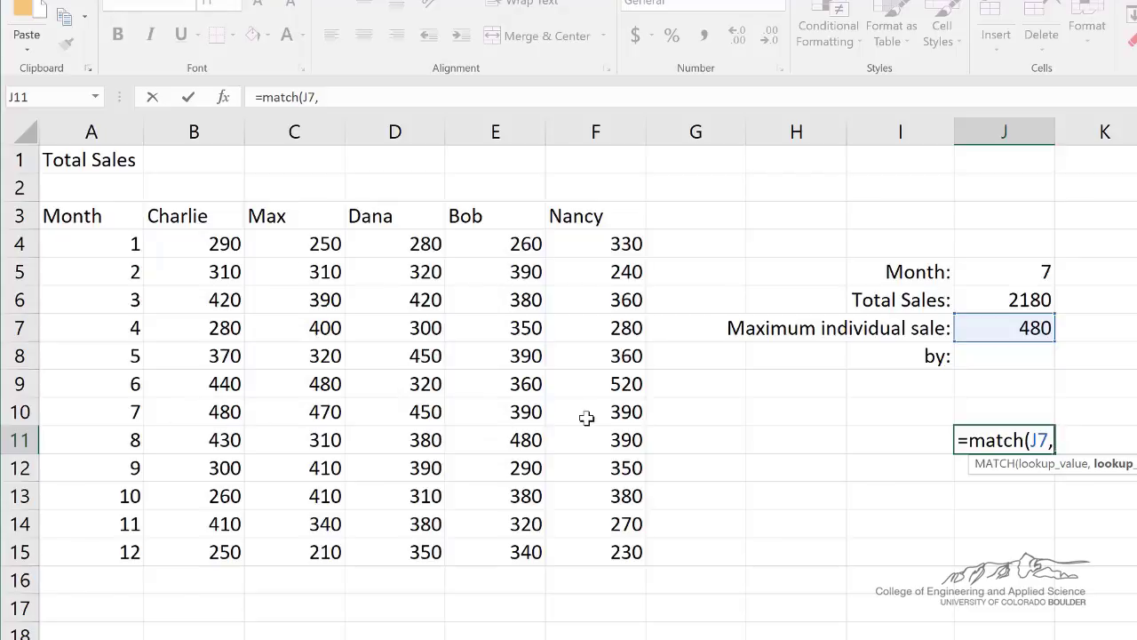
pyautogui.write('offset')
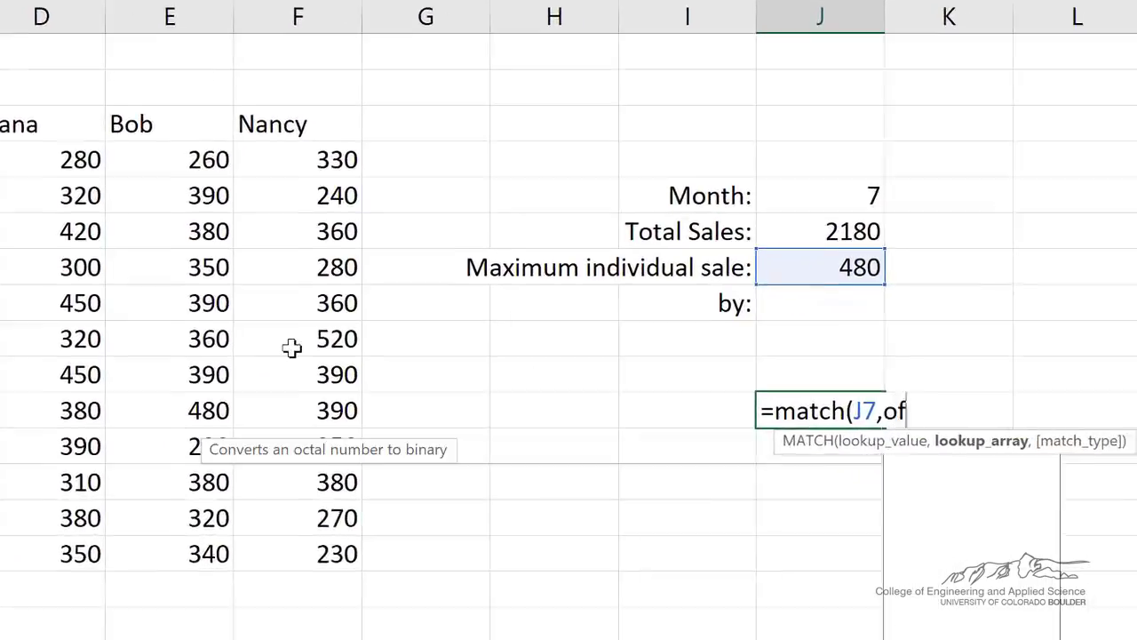
pyautogui.write('(')
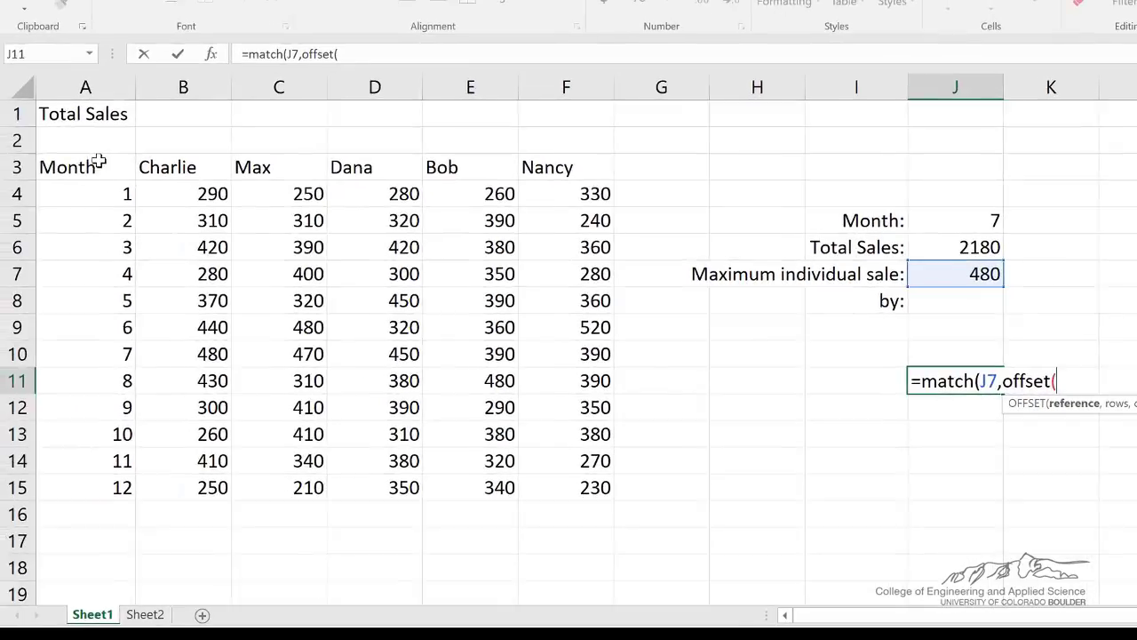
pyautogui.click(102, 166)
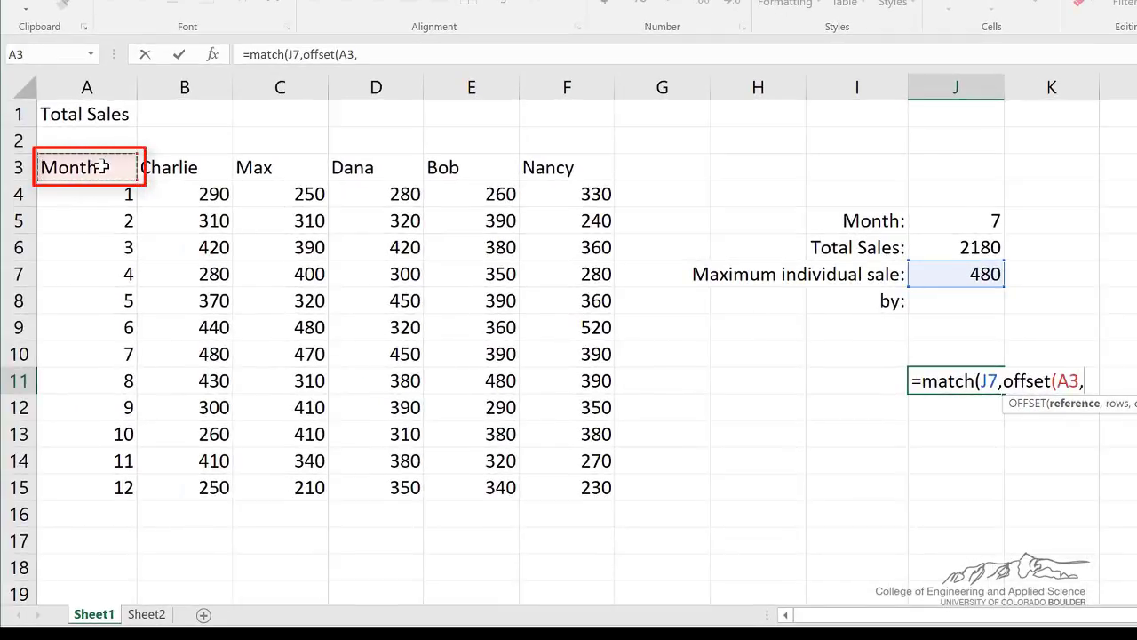
pyautogui.write(',')
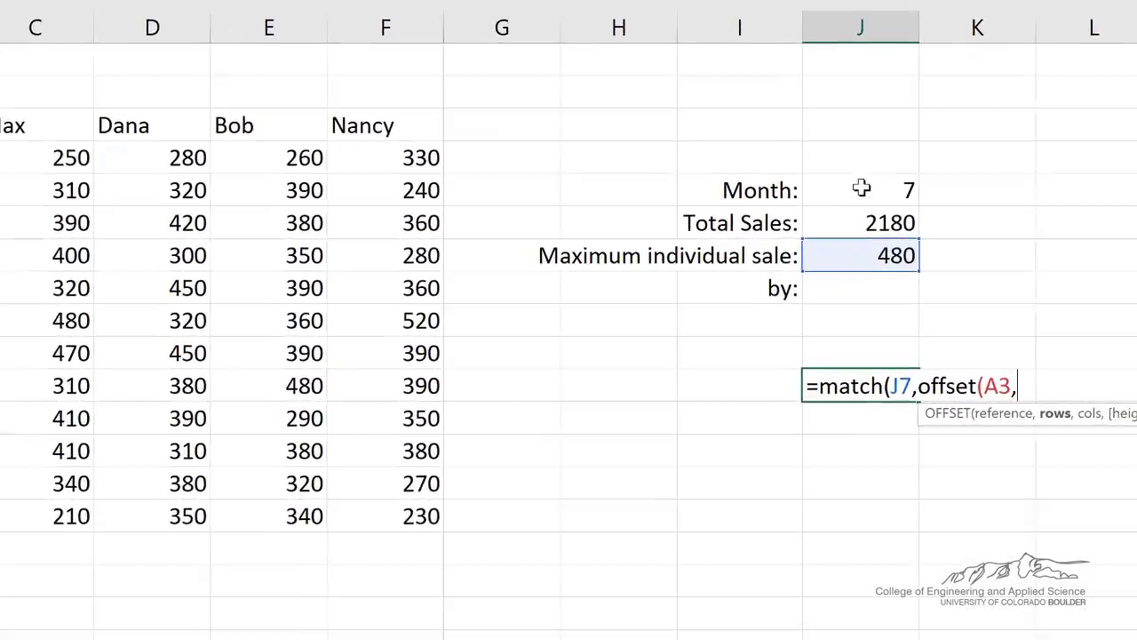
pyautogui.click(957, 218)
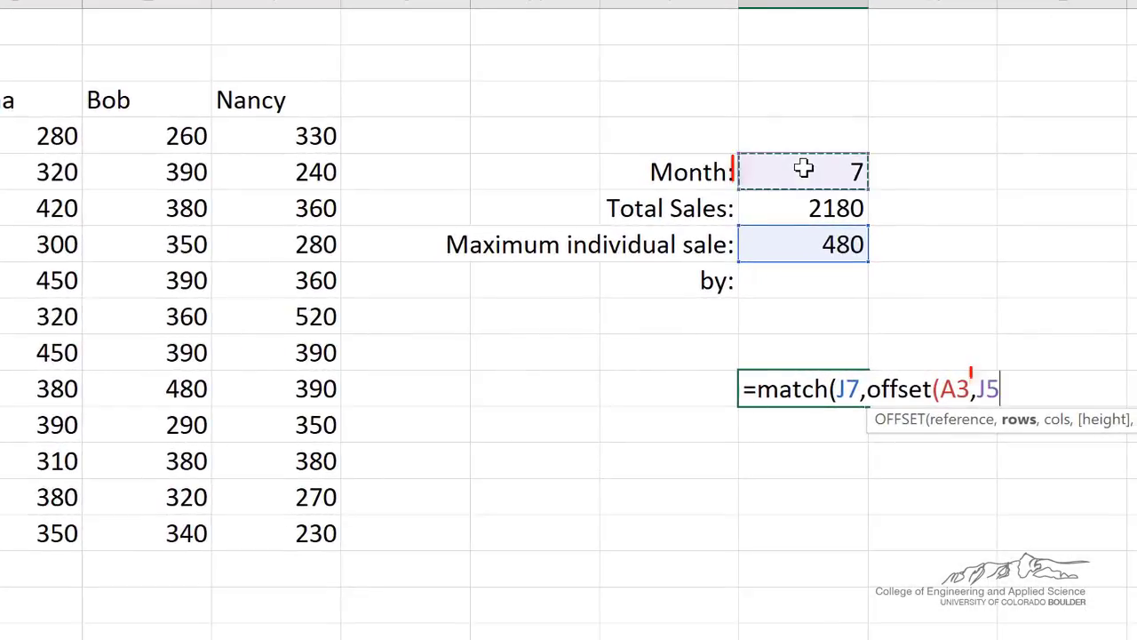
# - Finish J11 as =MATCH(J7,OFFSET(A3,J5,1,1,5),0), returning seller column 1
pyautogui.write(',')
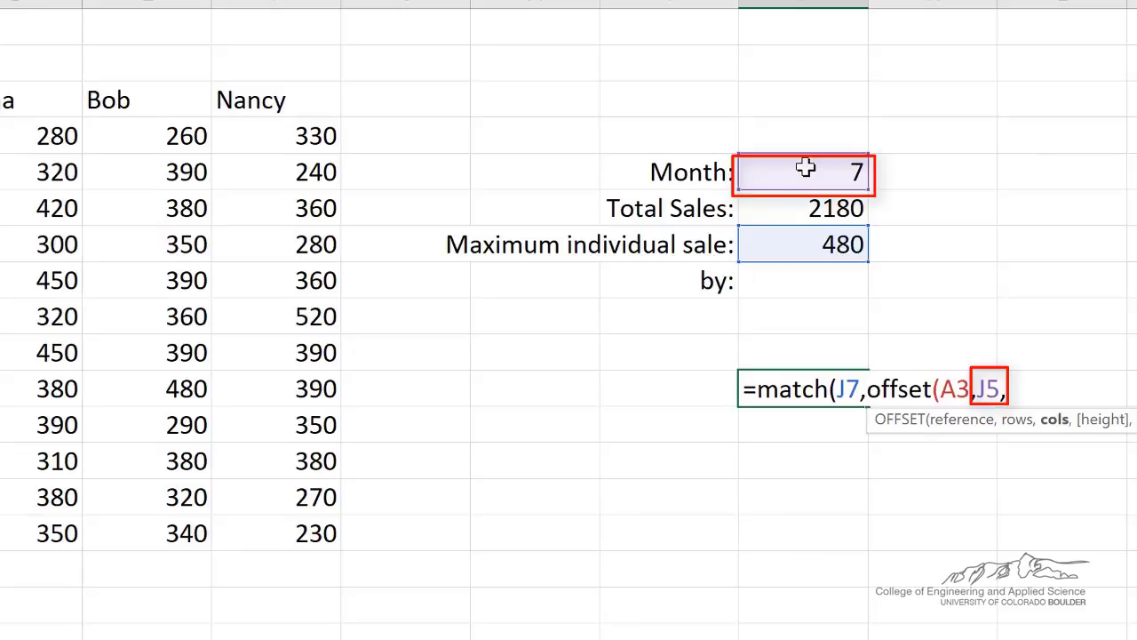
pyautogui.write('1')
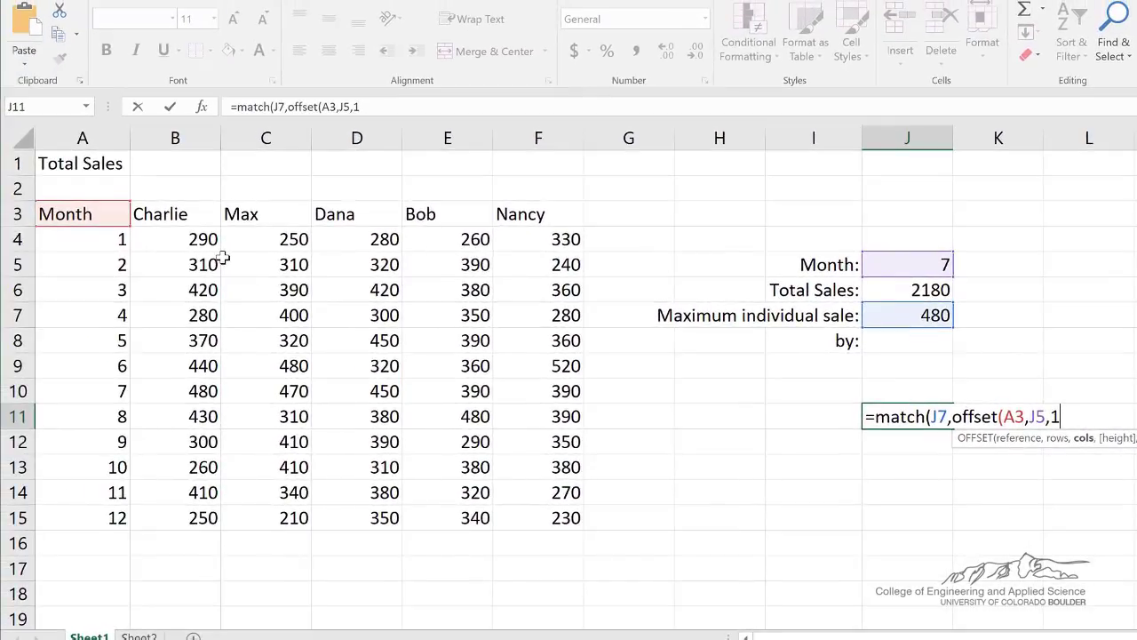
pyautogui.write(',1,5))')
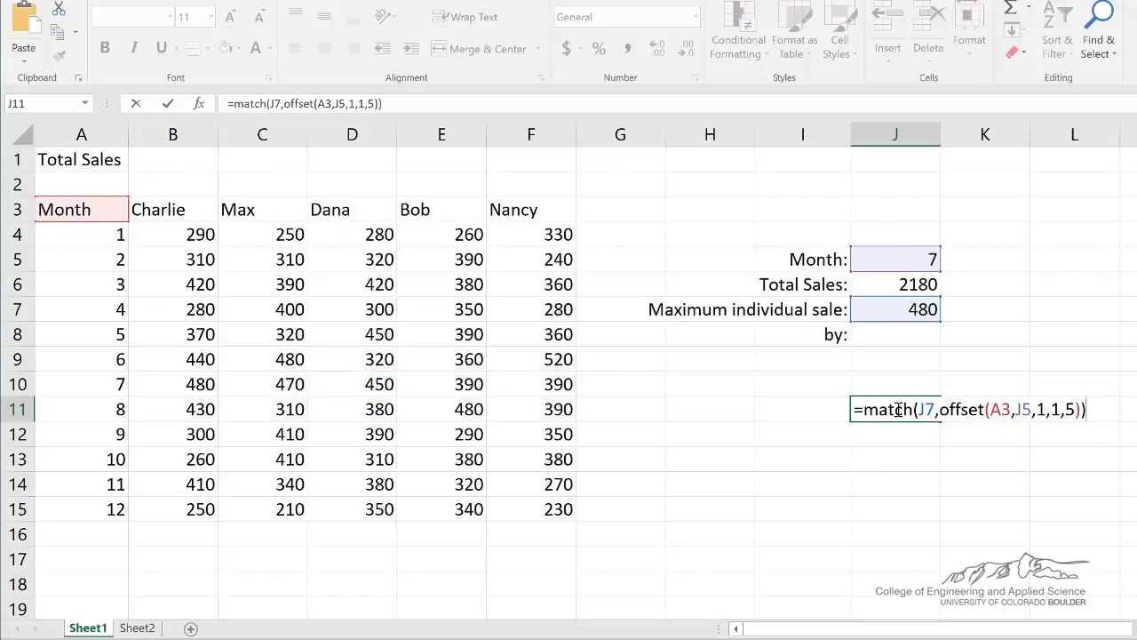
pyautogui.press('BackSpace')
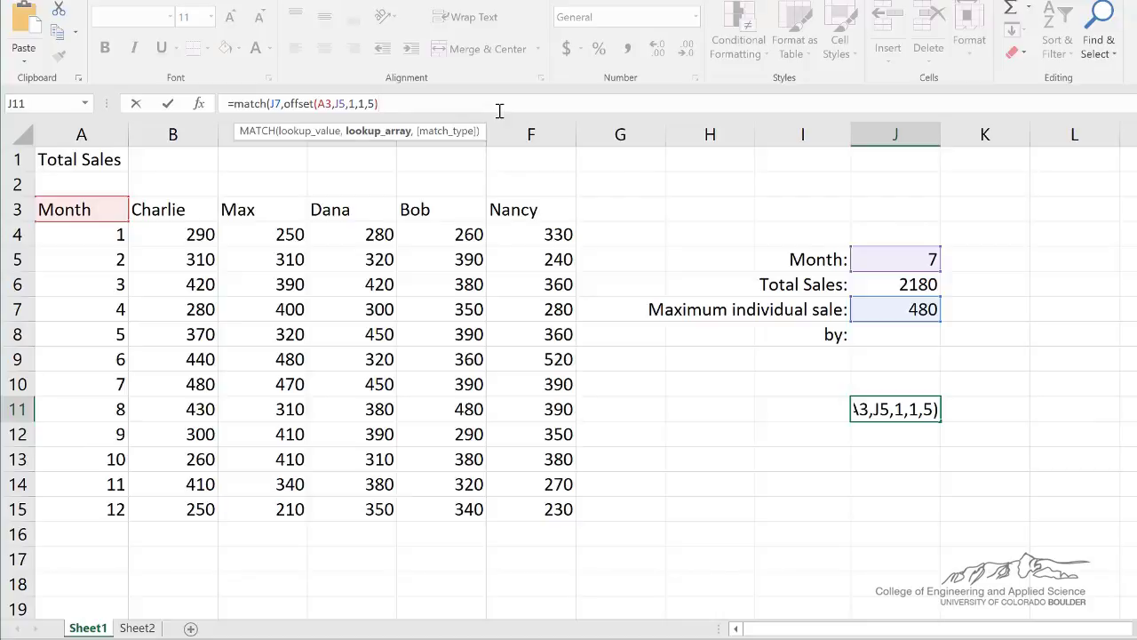
pyautogui.write(',')
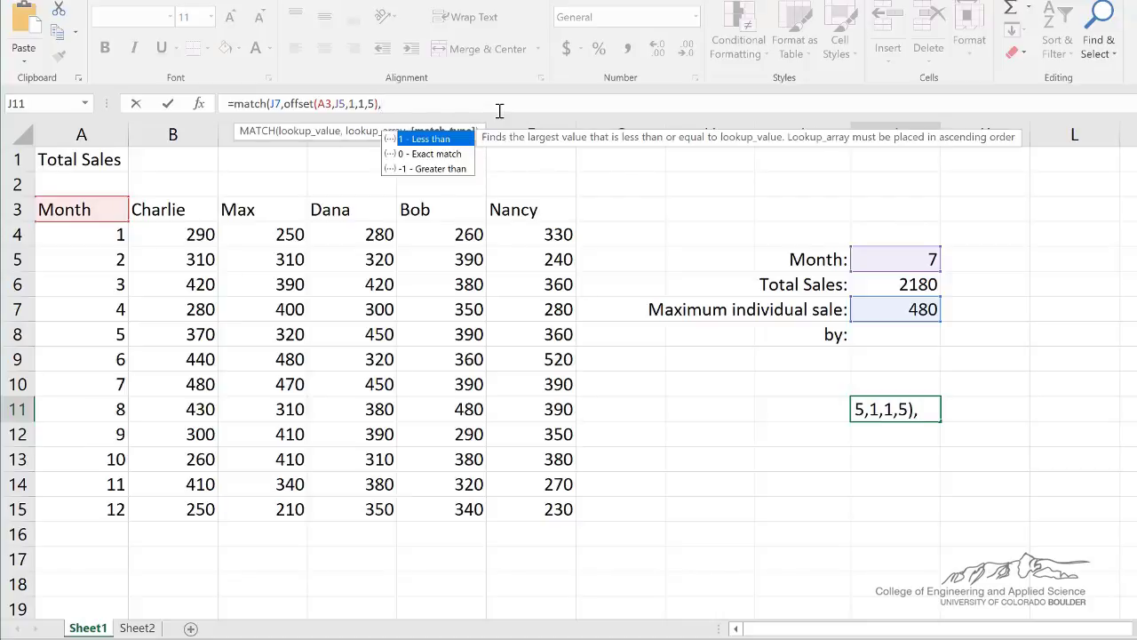
pyautogui.write('0')
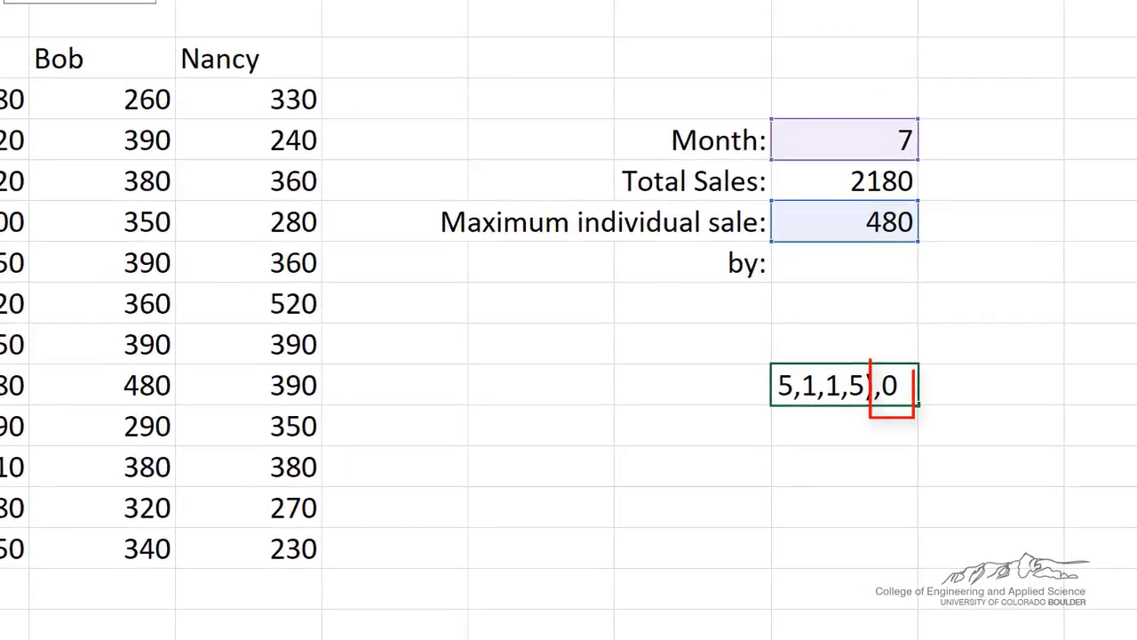
pyautogui.write(')')
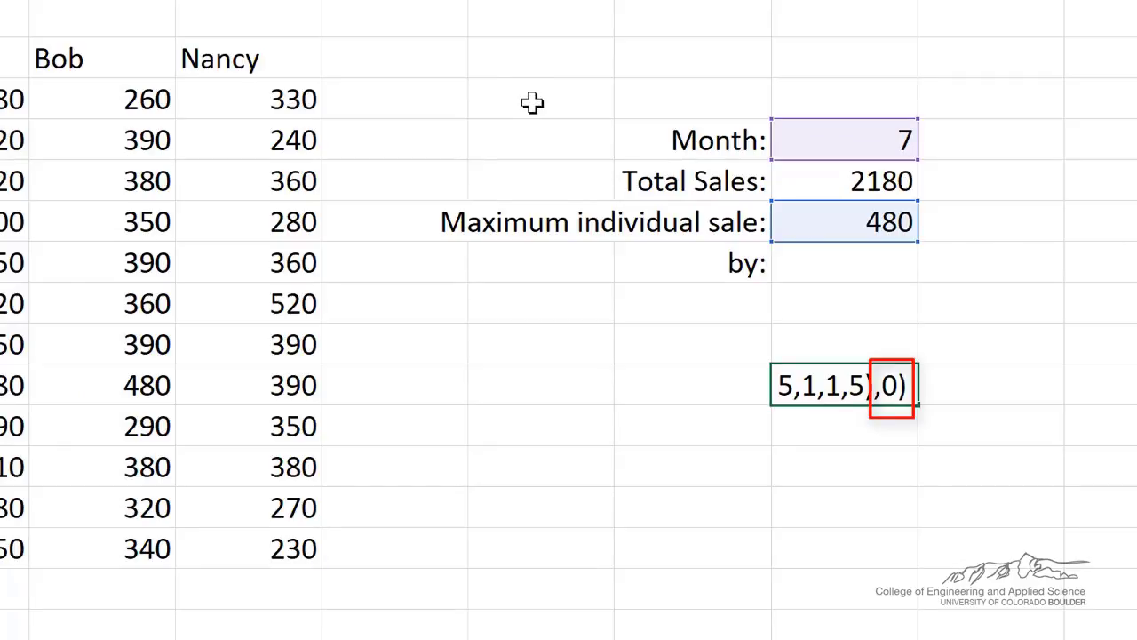
pyautogui.press('Left')
pyautogui.press('Left')
pyautogui.press('Left')
pyautogui.press('Left')
pyautogui.press('Left')
pyautogui.press('Left')
pyautogui.press('Left')
pyautogui.press('Left')
pyautogui.press('Left')
pyautogui.press('Left')
pyautogui.press('Left')
pyautogui.press('Left')
pyautogui.press('Left')
pyautogui.press('Left')
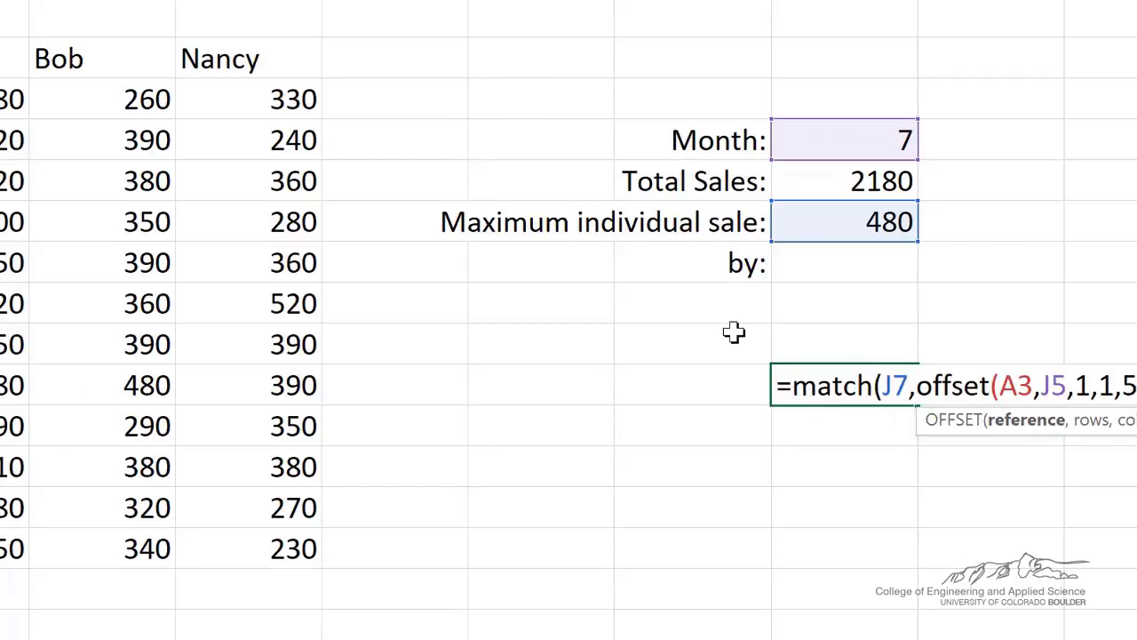
pyautogui.press('Return')
pyautogui.click(864, 393)
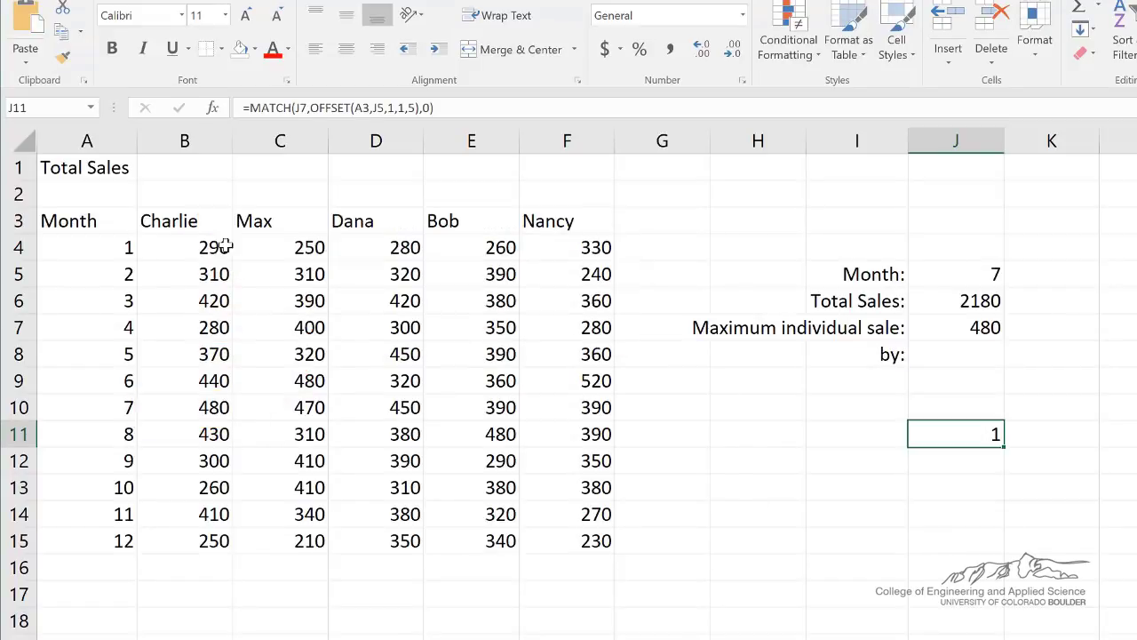
# - Enter =INDEX(B3:F3,1,J11) in the by: cell so it shows Charlie as seller
pyautogui.click(966, 357)
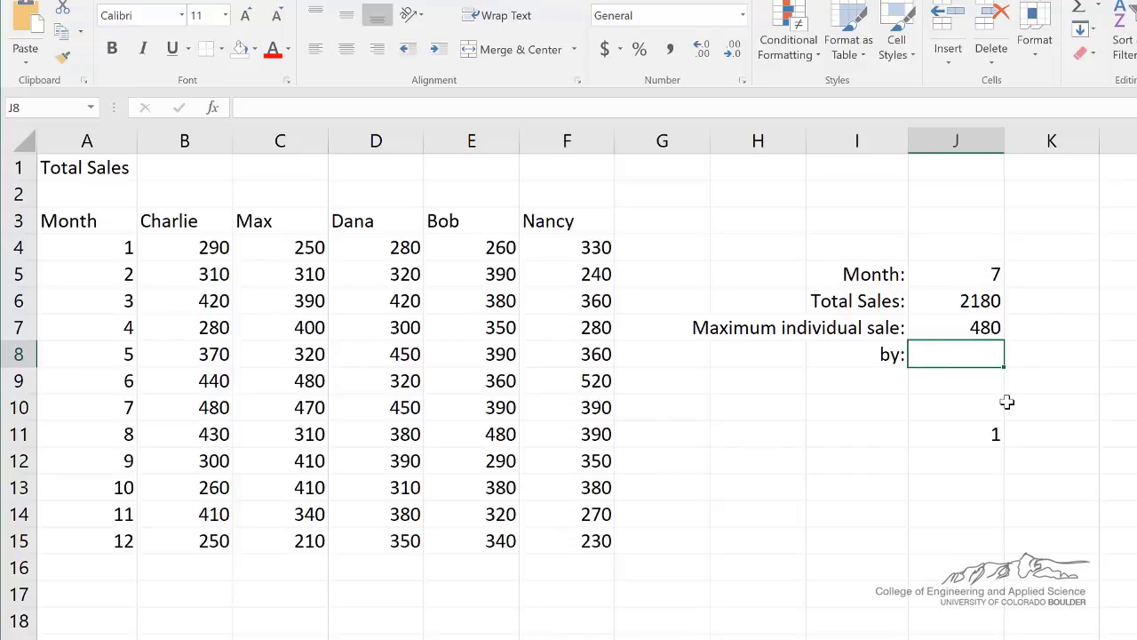
pyautogui.write('=inde')
pyautogui.write('x')
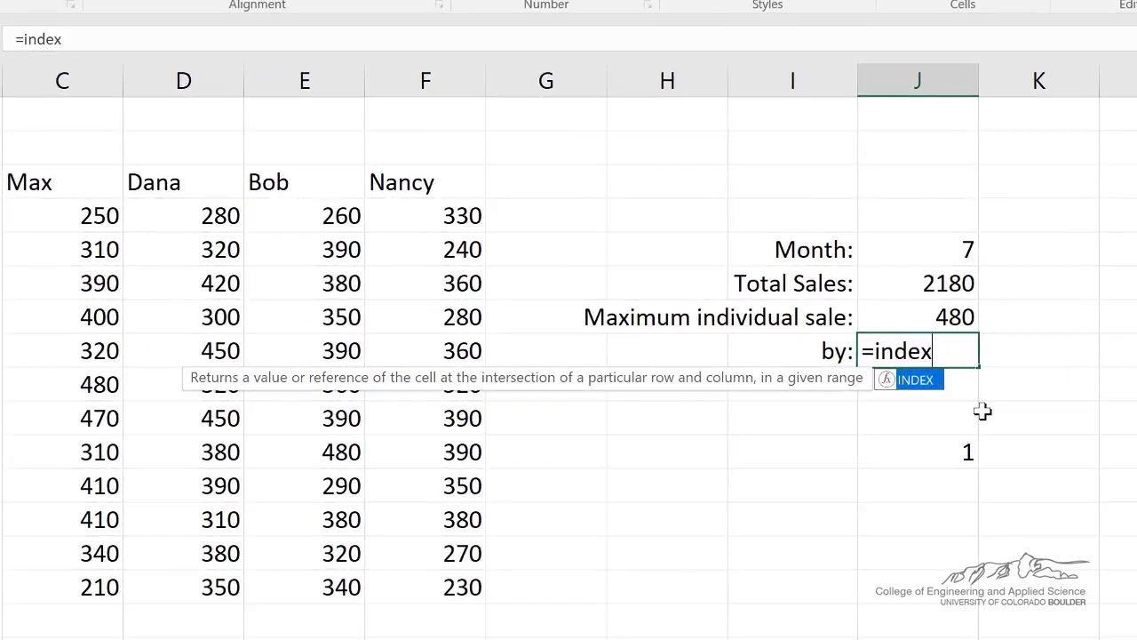
pyautogui.write('(')
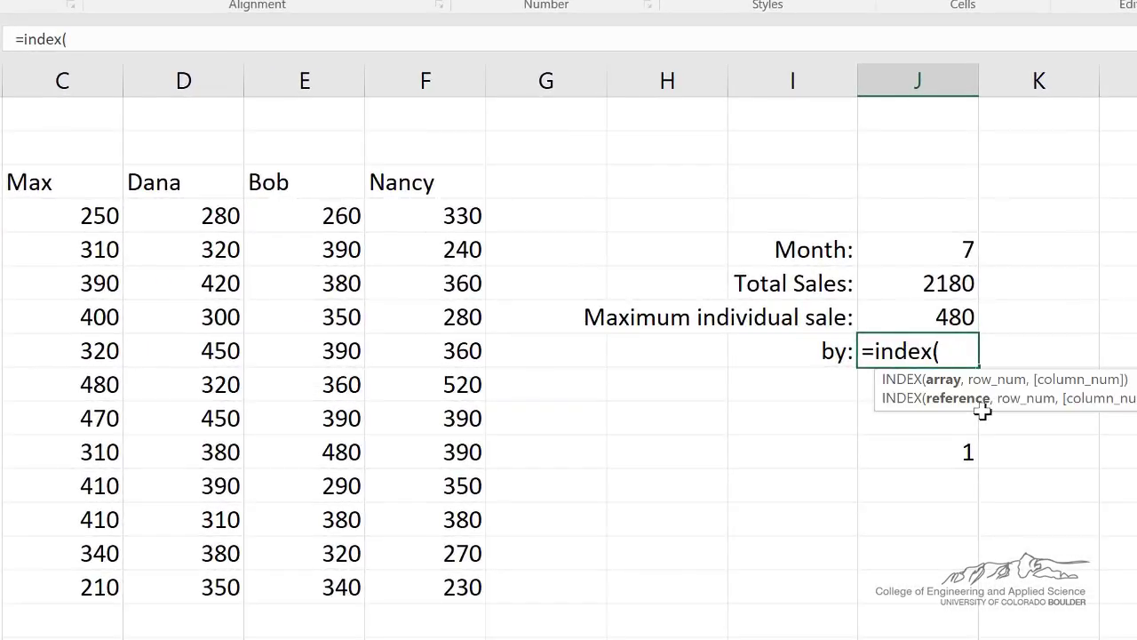
pyautogui.moveTo(12, 183)
pyautogui.mouseDown()
pyautogui.moveTo(249, 203)
pyautogui.moveTo(522, 203)
pyautogui.mouseUp()
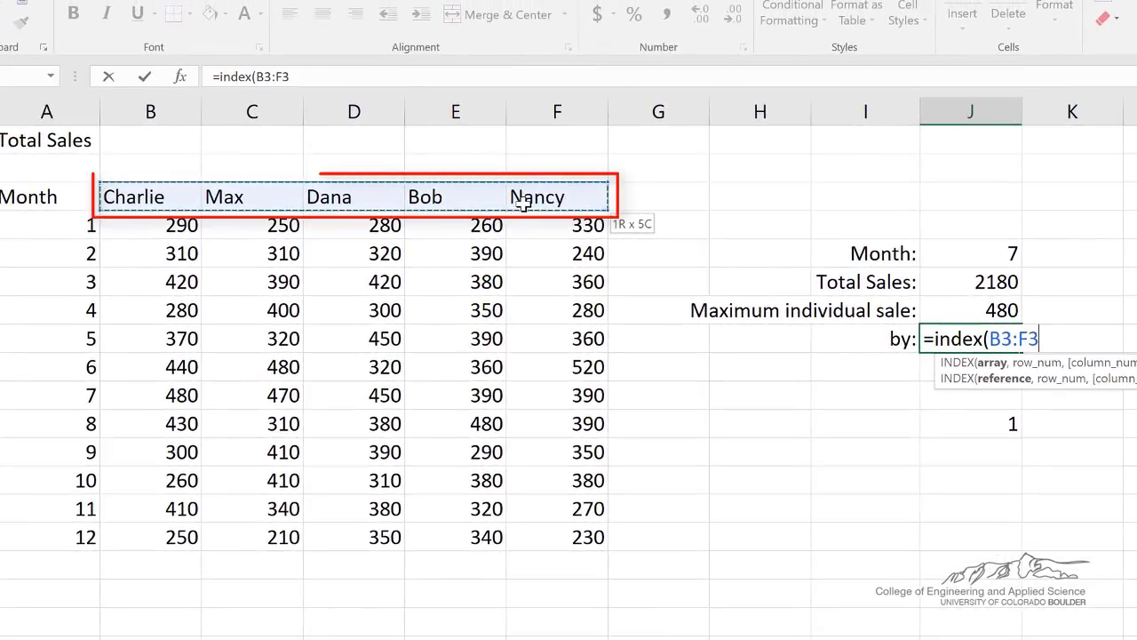
pyautogui.write(',')
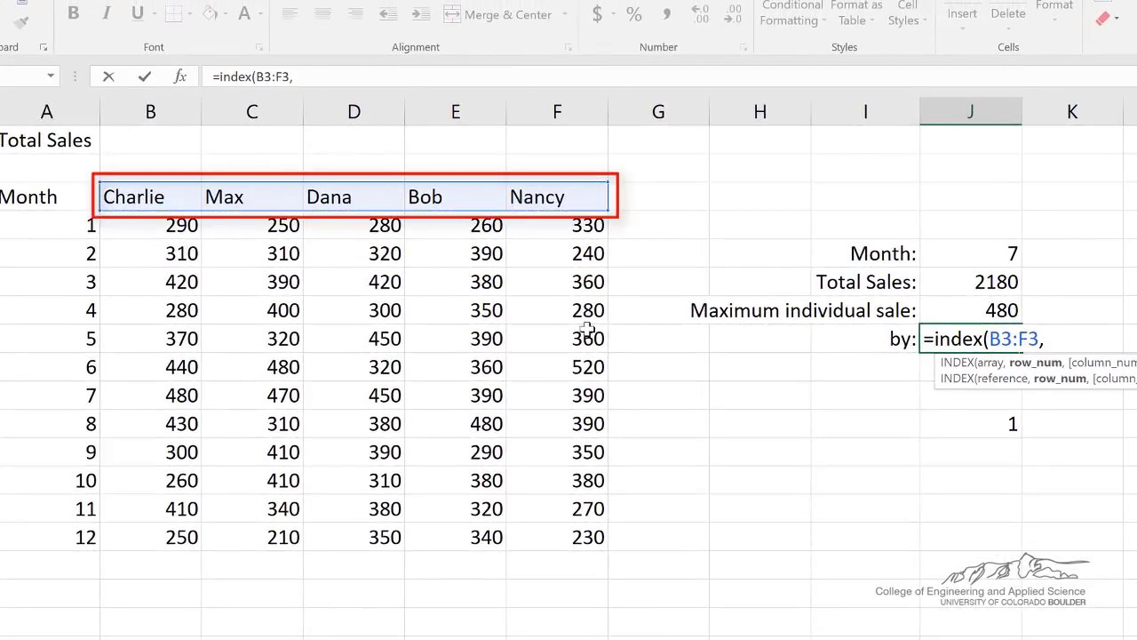
pyautogui.write('1,')
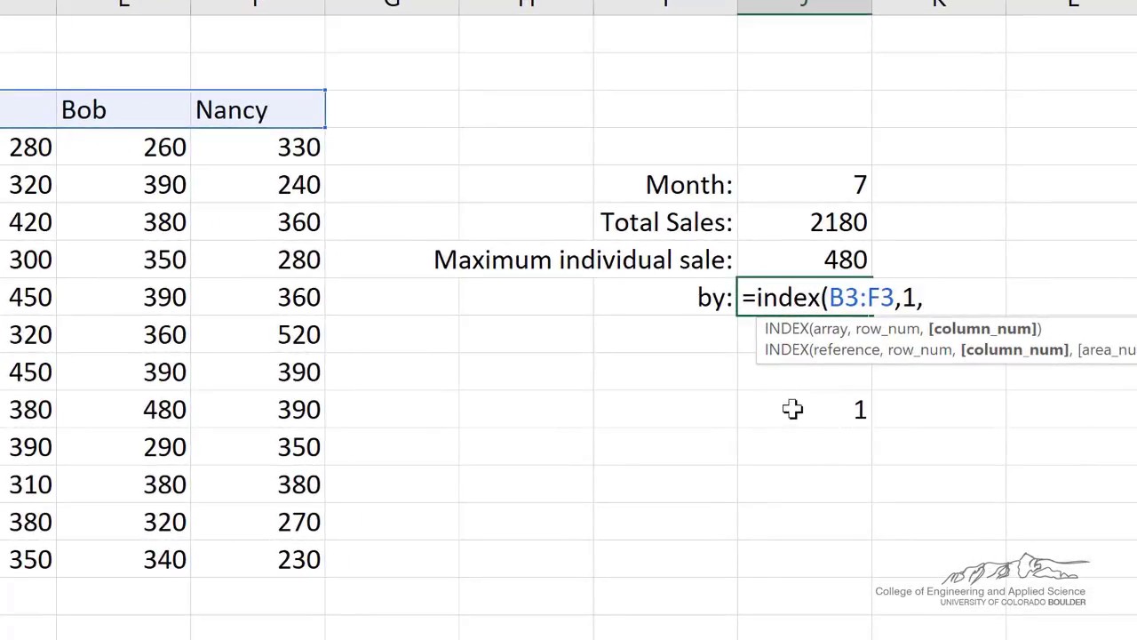
pyautogui.click(795, 409)
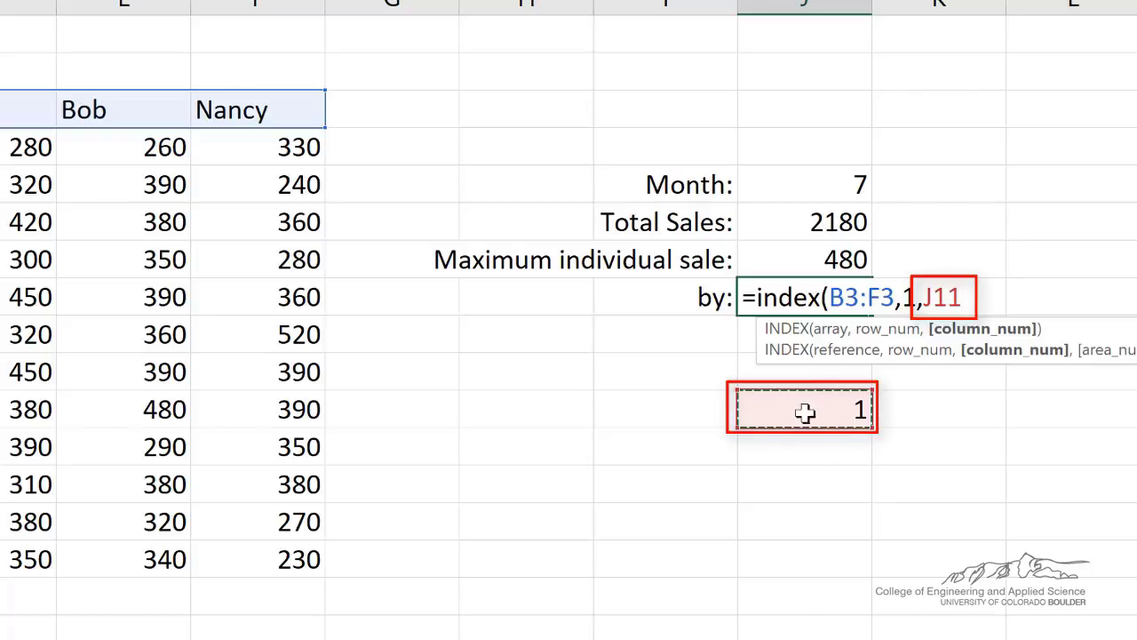
pyautogui.write(')')
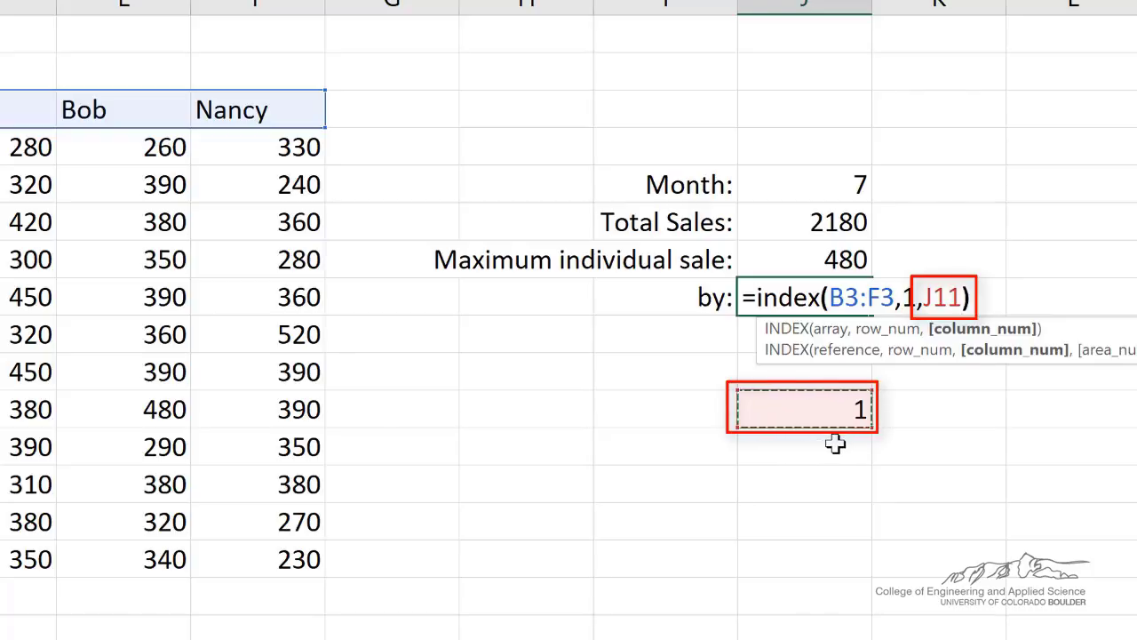
pyautogui.press('Return')
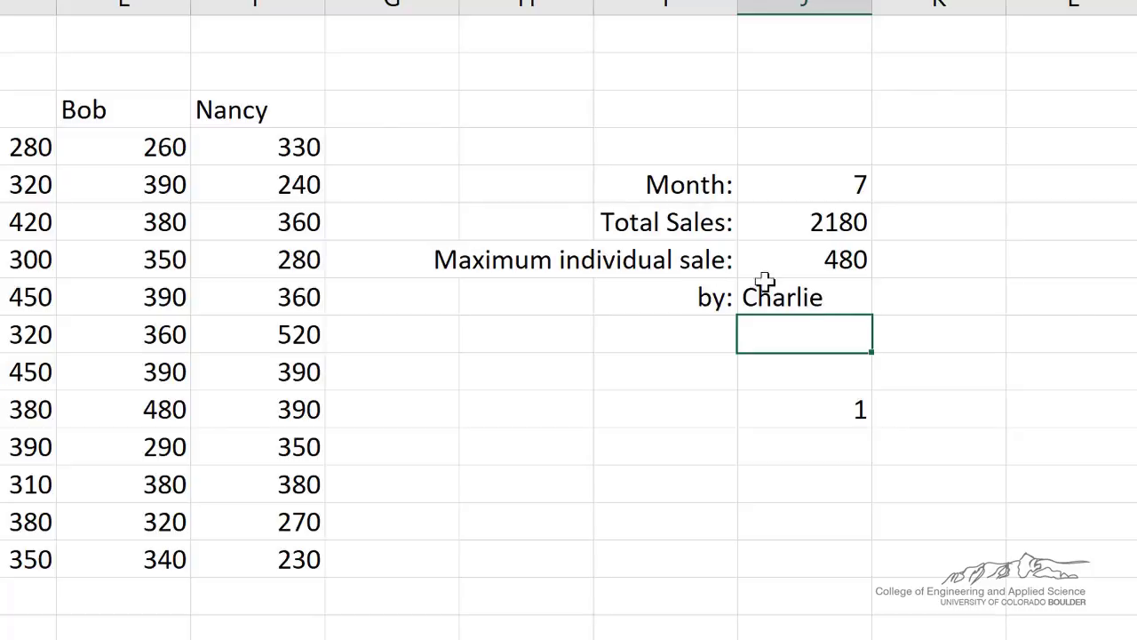
# - Change the Month to 5 and check the results: position 3 and seller Dana
pyautogui.click(799, 184)
pyautogui.write('5')
pyautogui.press('Return')
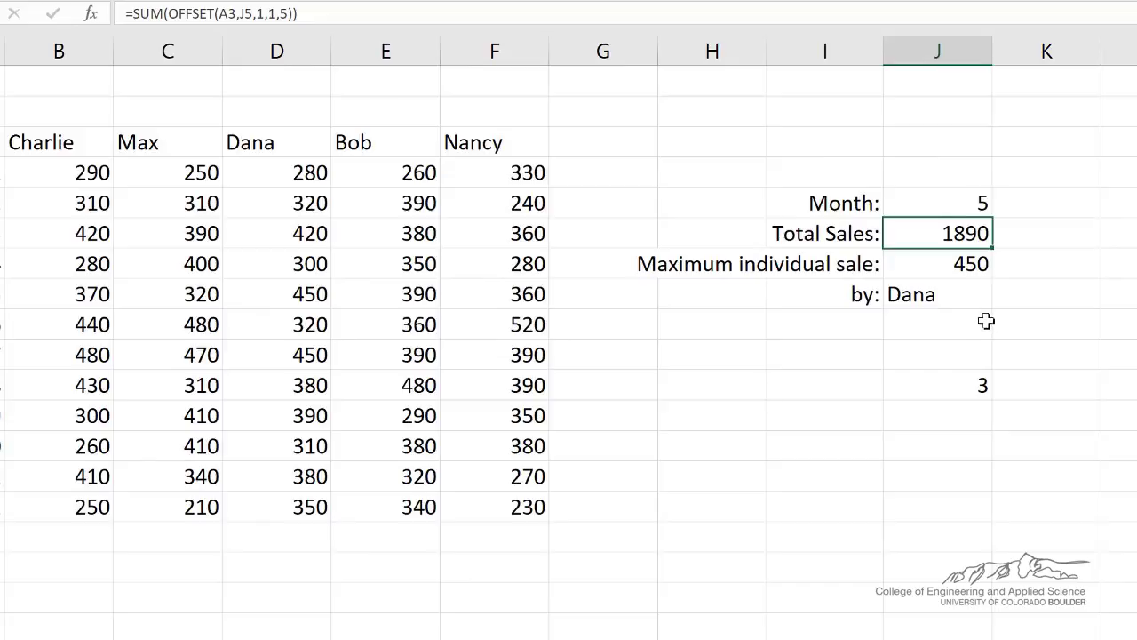
pyautogui.click(950, 385)
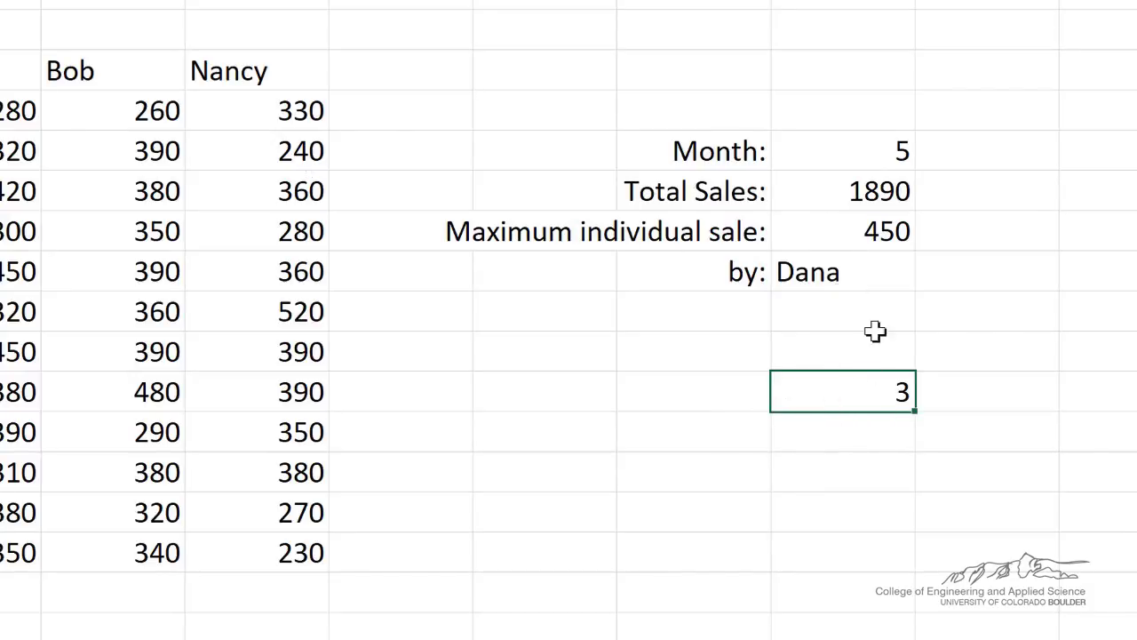
pyautogui.click(836, 276)
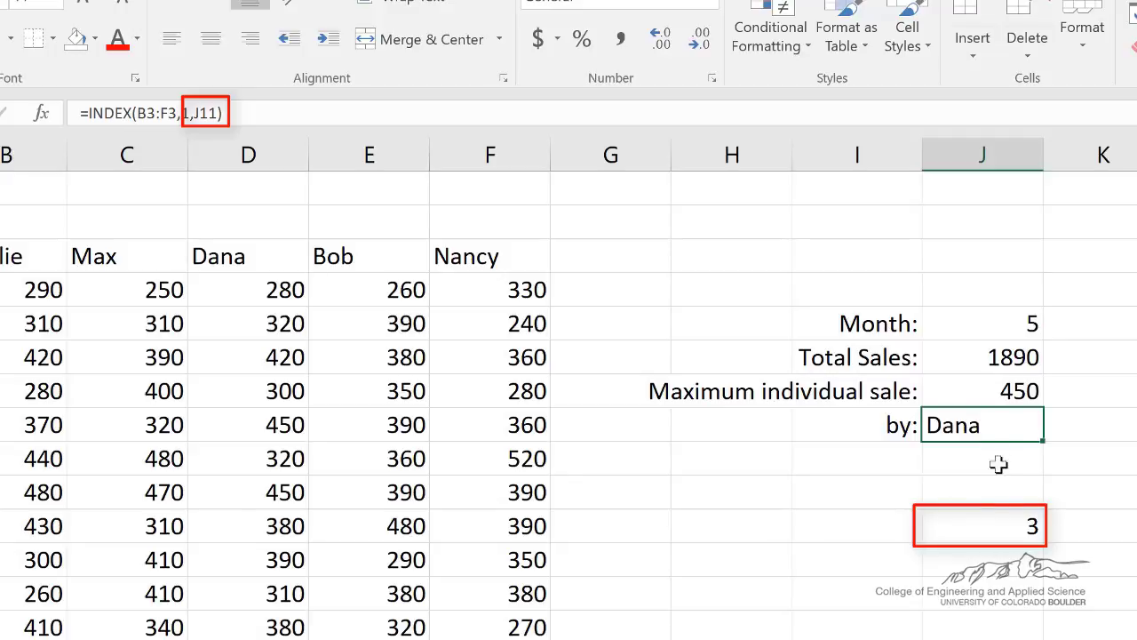
# - Cut the MATCH formula text out of J11, leaving that cell empty
pyautogui.click(999, 527)
pyautogui.doubleClick(996, 526)
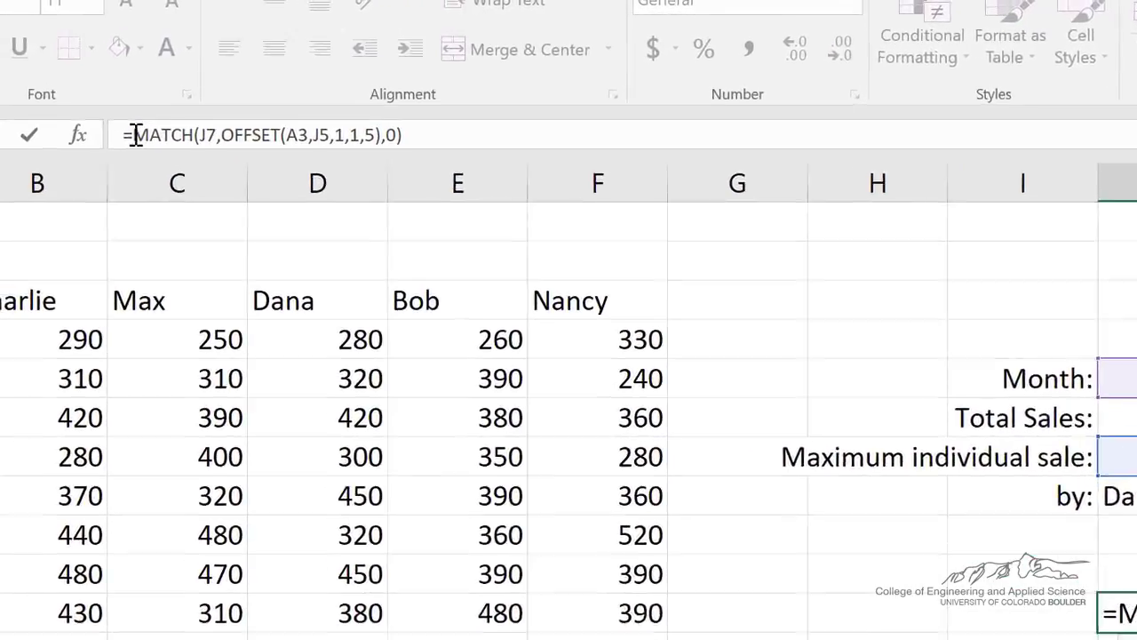
pyautogui.moveTo(85, 113); pyautogui.dragTo(322, 113)
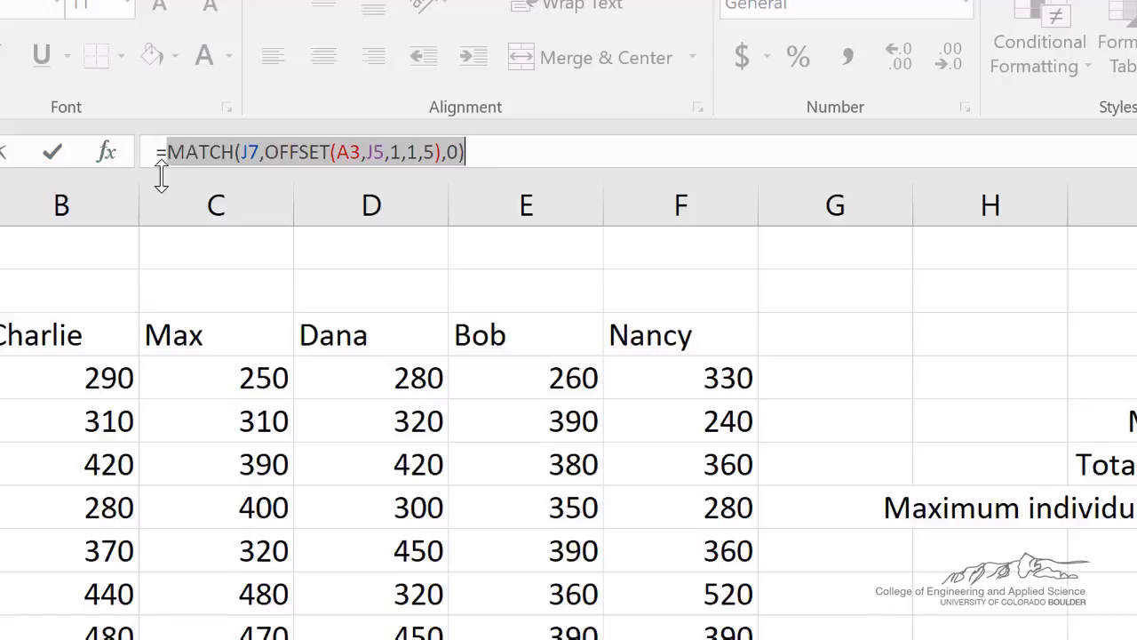
pyautogui.hotkey('ctrl', 'x')
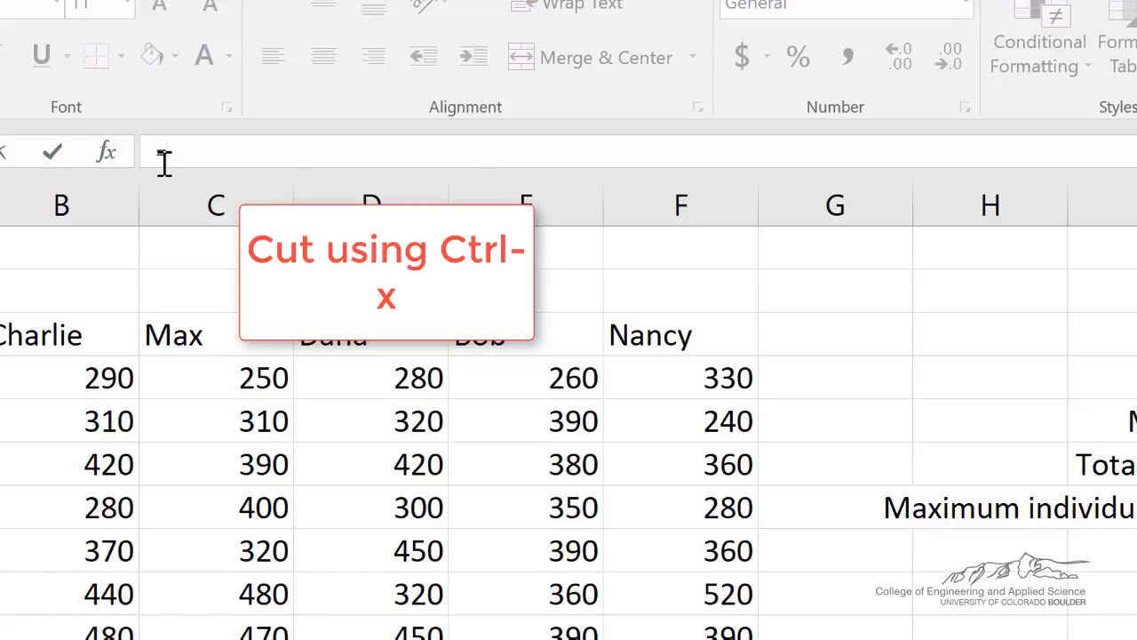
pyautogui.press('Escape')
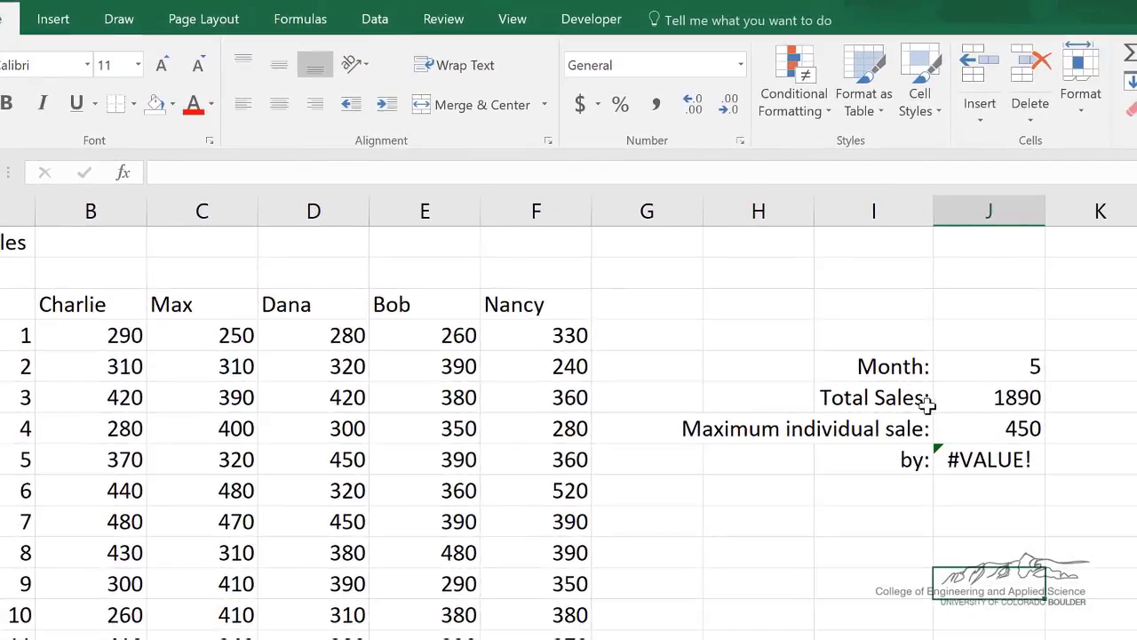
# - Replace the J11 reference in the by: formula with the MATCH formula, still showing Dana
pyautogui.click(968, 459)
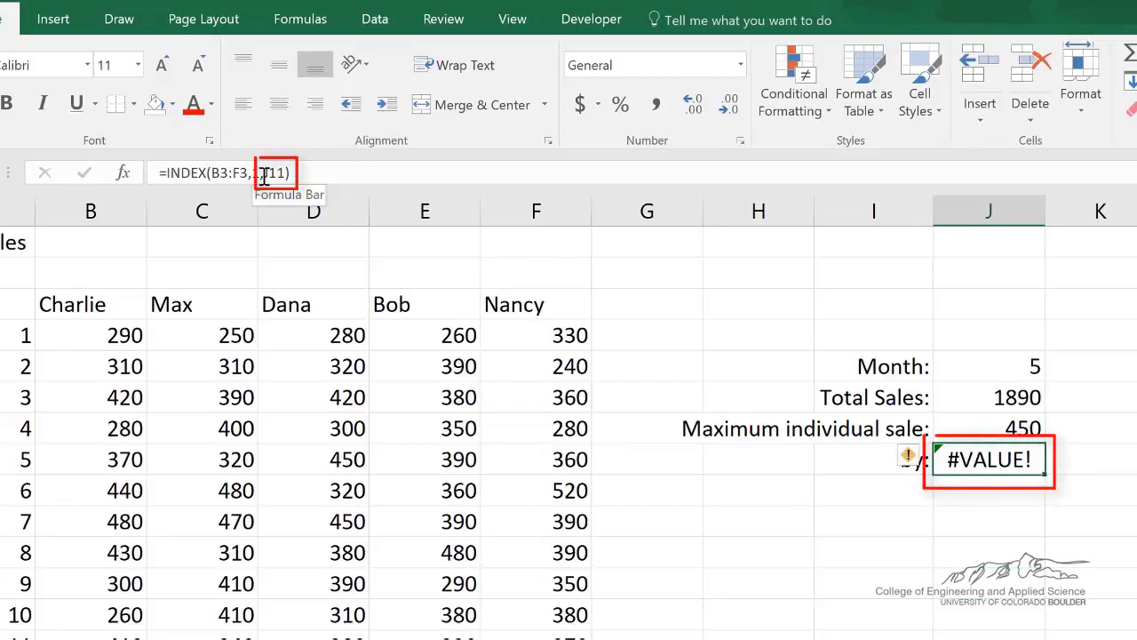
pyautogui.moveTo(264, 176); pyautogui.dragTo(280, 175)
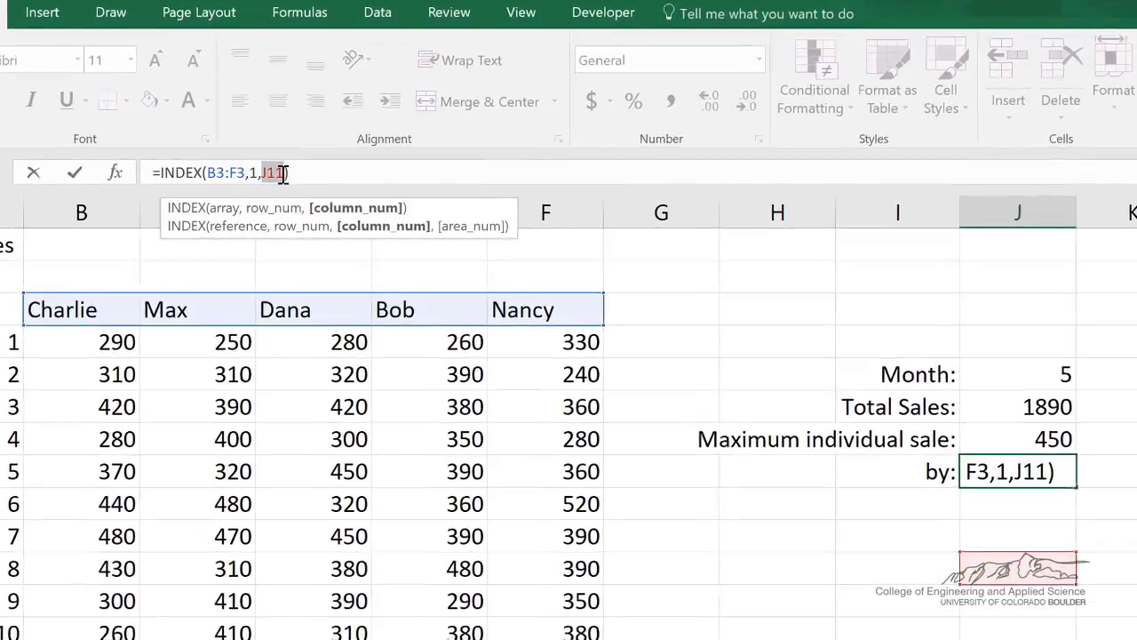
pyautogui.hotkey('ctrl', 'v')
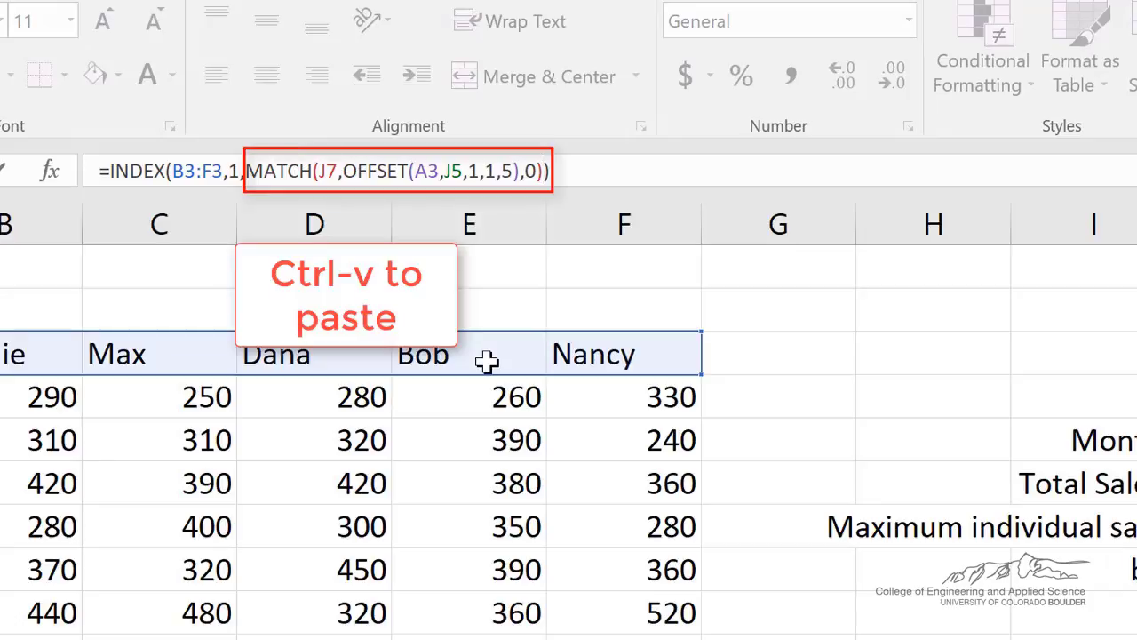
pyautogui.press('Return')
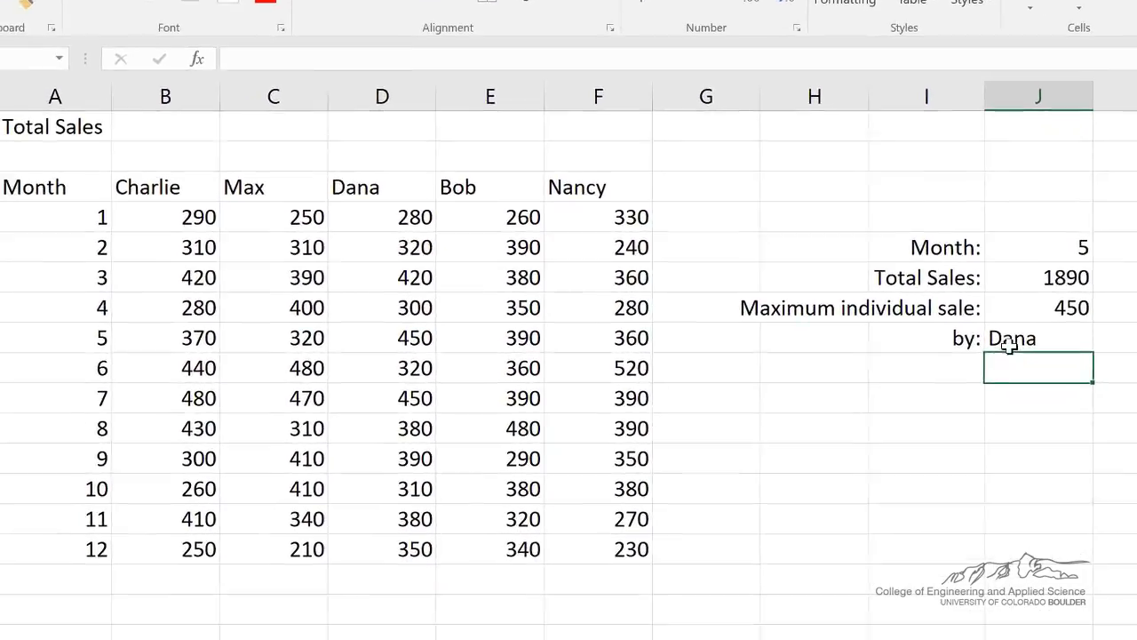
pyautogui.click(1010, 343)
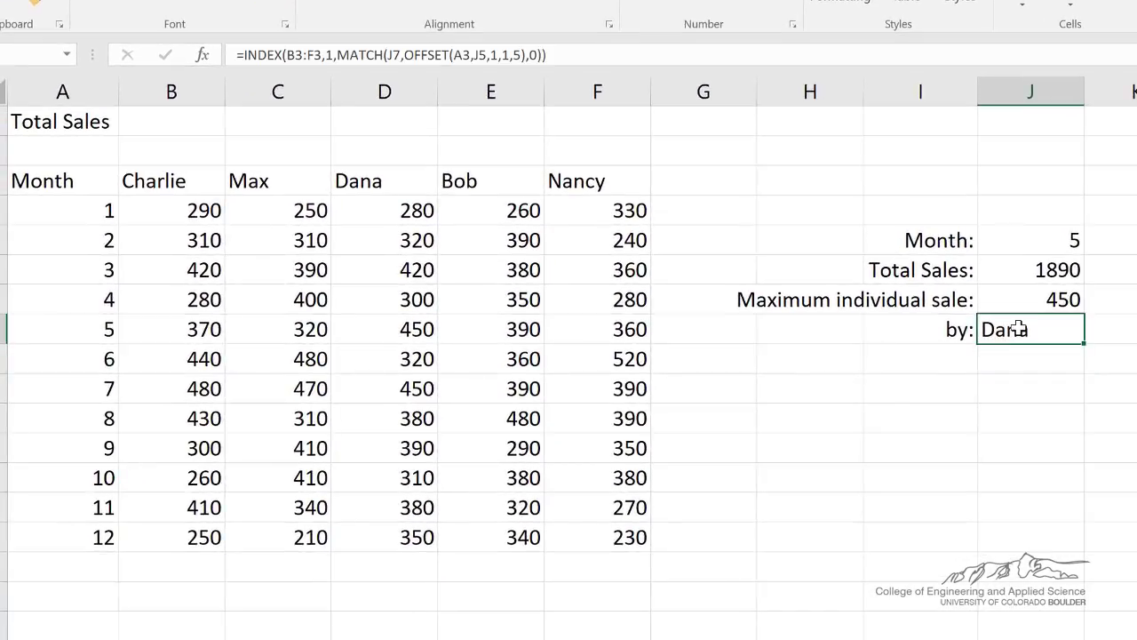